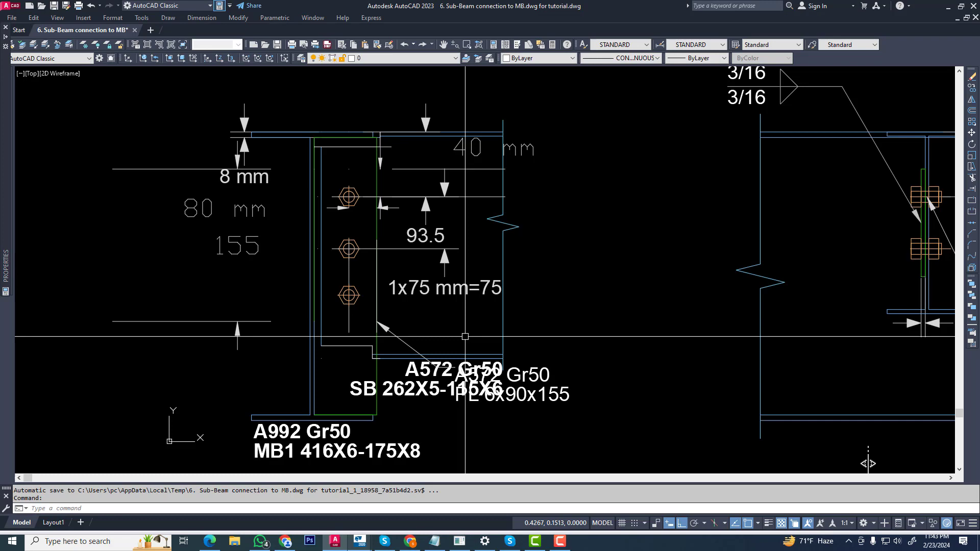
Switch to the Royal Enfield Showroom model in Tekla Structures and examine the bolted plate connecting a sub-beam to the main beam
{"action": "mouse_move", "coordinate": [359, 540]}
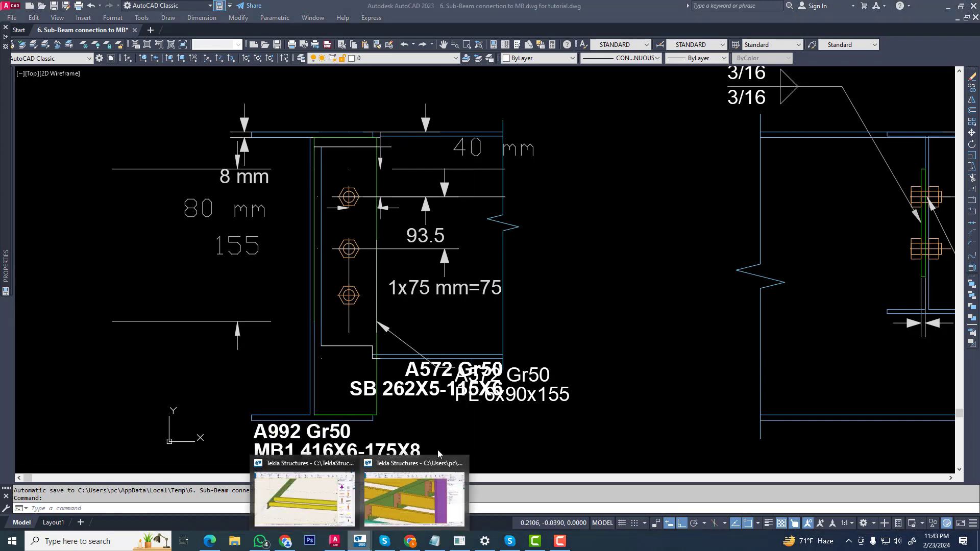
{"action": "left_click", "coordinate": [415, 483]}
{"action": "scroll", "coordinate": [360, 277], "scroll_direction": "down", "scroll_amount": 2}
{"action": "scroll", "coordinate": [360, 277], "scroll_direction": "up", "scroll_amount": 5}
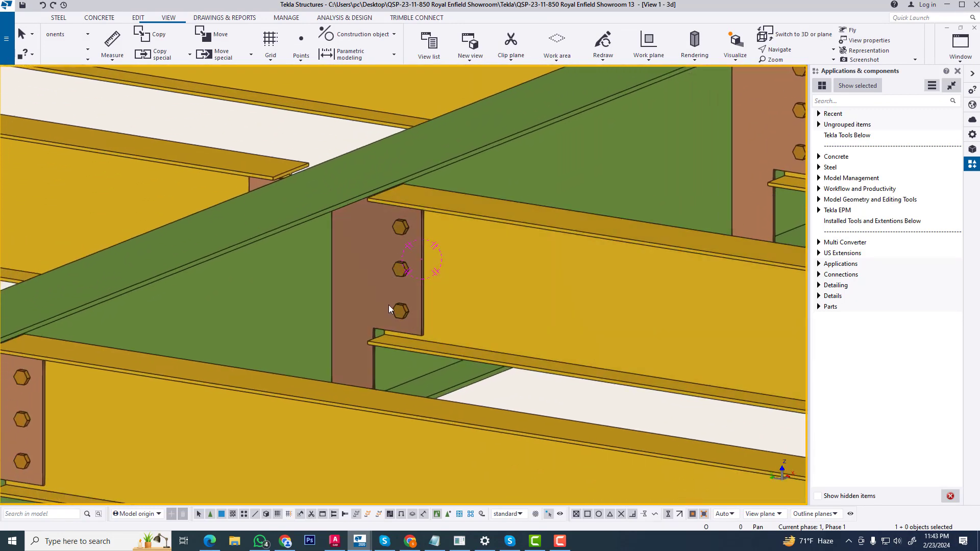
{"action": "middle_click_drag", "start_coordinate": [406, 277], "coordinate": [390, 247]}
{"action": "scroll", "coordinate": [391, 247], "scroll_direction": "down", "scroll_amount": 4}
{"action": "middle_click_drag", "start_coordinate": [562, 293], "coordinate": [245, 278]}
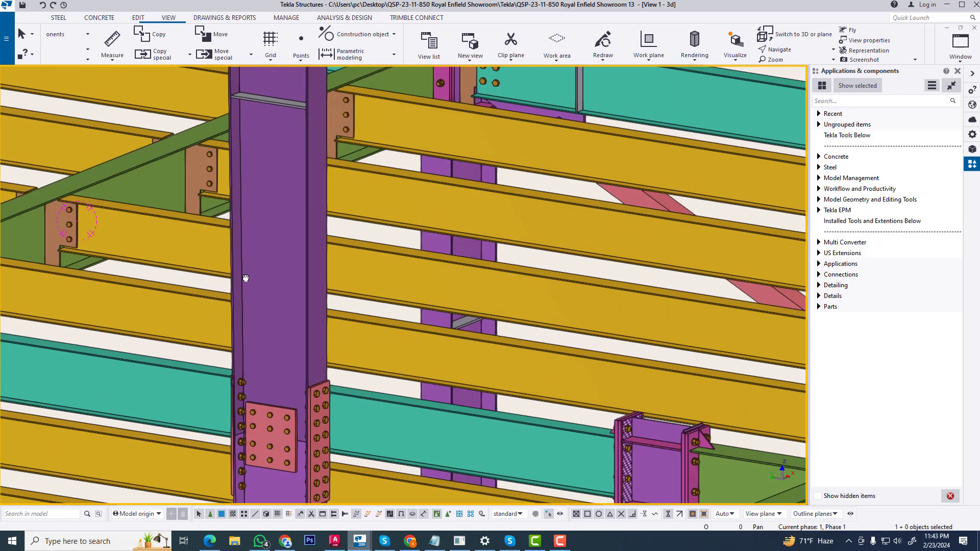
Examine a sub-beam connection at the outer main beam from the nut side, checking its shear plate and bolts
{"action": "middle_click_drag", "start_coordinate": [684, 328], "coordinate": [335, 316]}
{"action": "scroll", "coordinate": [335, 320], "scroll_direction": "down", "scroll_amount": 3}
{"action": "scroll", "coordinate": [602, 314], "scroll_direction": "up", "scroll_amount": 4}
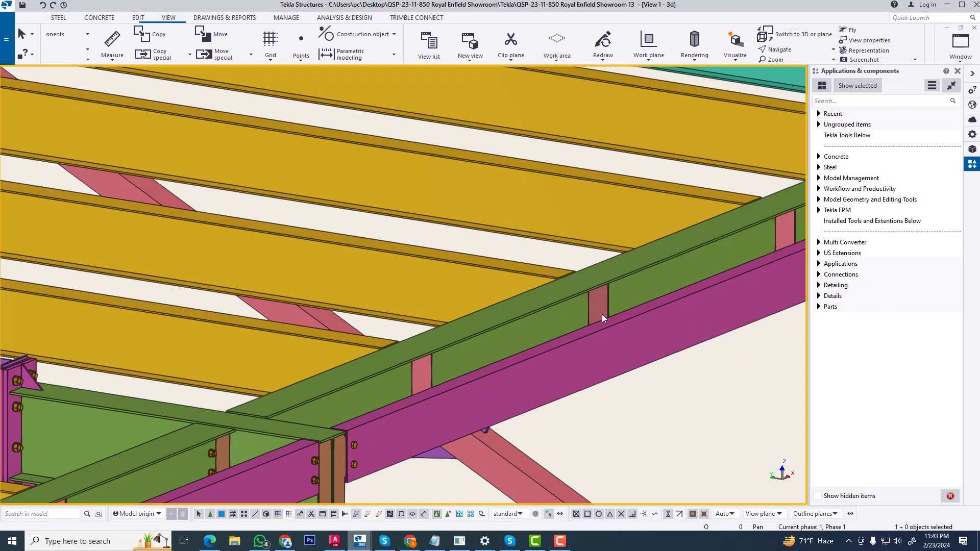
{"action": "mouse_move", "coordinate": [602, 314]}
{"action": "middle_mouse_down", "text": "ctrl"}
{"action": "mouse_move", "coordinate": [638, 306]}
{"action": "mouse_move", "coordinate": [586, 324]}
{"action": "mouse_move", "coordinate": [442, 281]}
{"action": "middle_mouse_up", "text": "ctrl"}
{"action": "scroll", "coordinate": [473, 291], "scroll_direction": "up", "scroll_amount": 3}
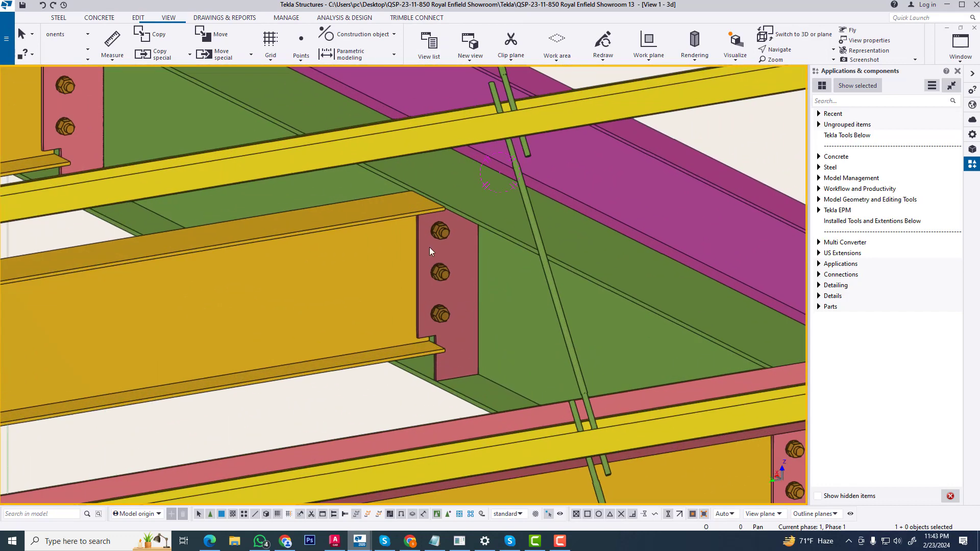
{"action": "scroll", "coordinate": [458, 283], "scroll_direction": "up", "scroll_amount": 2}
{"action": "double_click", "coordinate": [448, 274]}
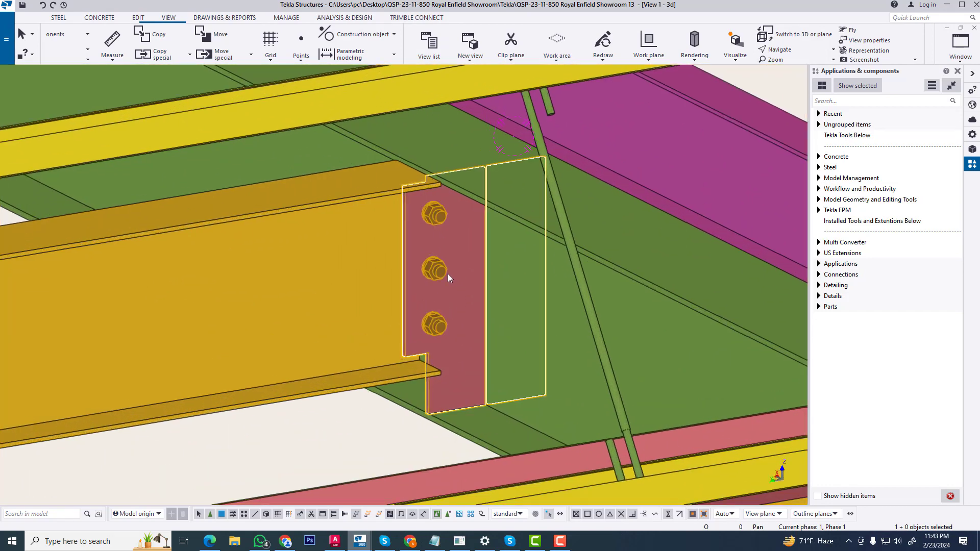
{"action": "left_click", "coordinate": [658, 153]}
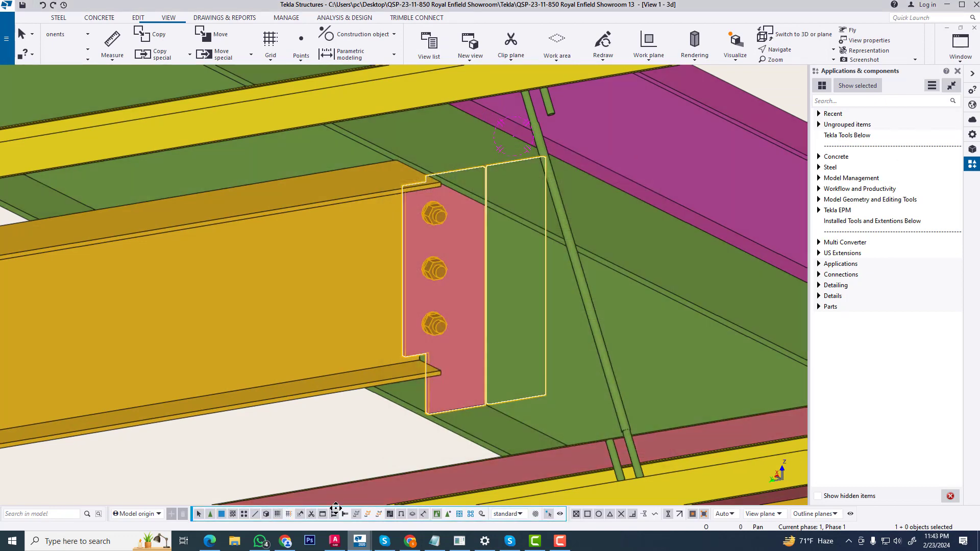
Switch to the sub-beam connection drawing in AutoCAD and examine its bolt layout, plate size and dimensions
{"action": "left_click", "coordinate": [334, 540]}
{"action": "middle_click_drag", "start_coordinate": [311, 240], "coordinate": [301, 262]}
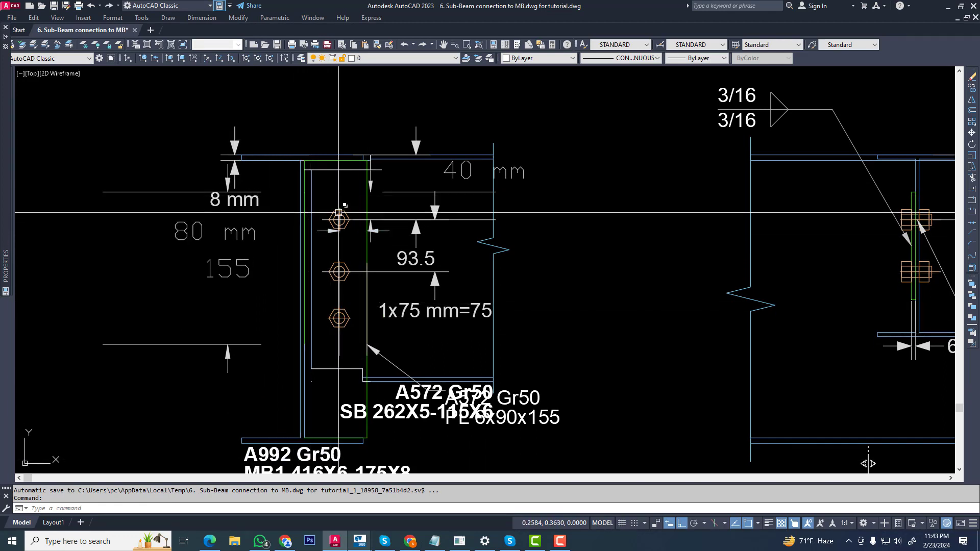
{"action": "scroll", "coordinate": [343, 237], "scroll_direction": "up", "scroll_amount": 4}
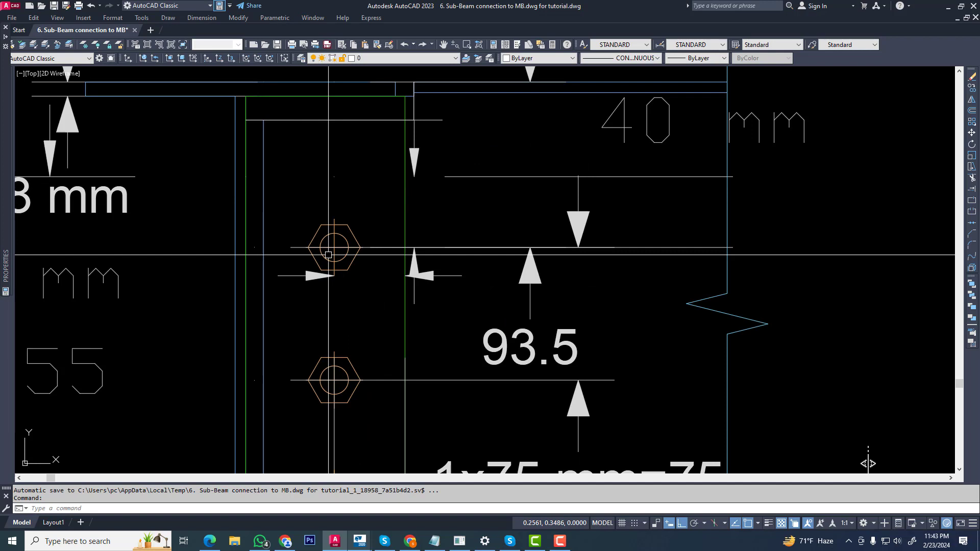
{"action": "scroll", "coordinate": [336, 255], "scroll_direction": "down", "scroll_amount": 3}
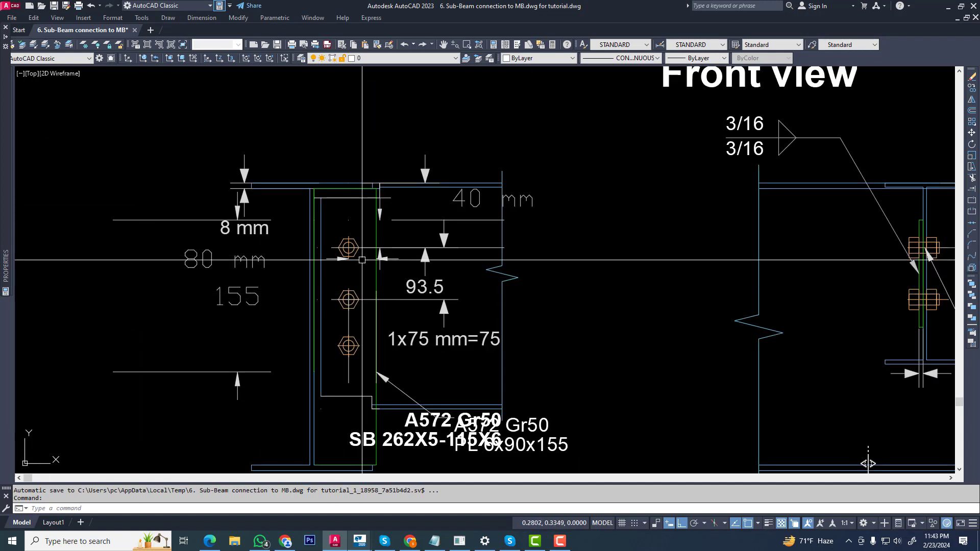
{"action": "scroll", "coordinate": [352, 256], "scroll_direction": "up", "scroll_amount": 2}
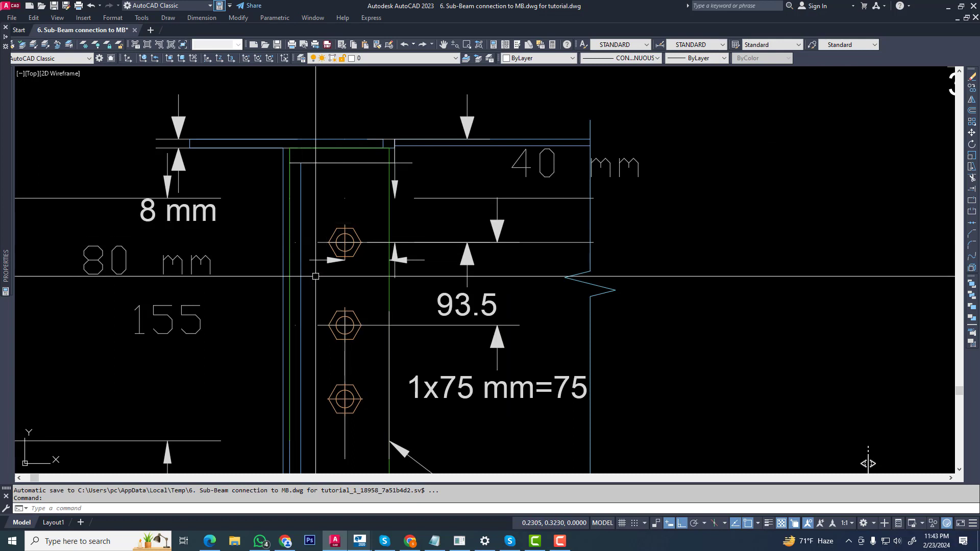
{"action": "scroll", "coordinate": [394, 246], "scroll_direction": "down", "scroll_amount": 3}
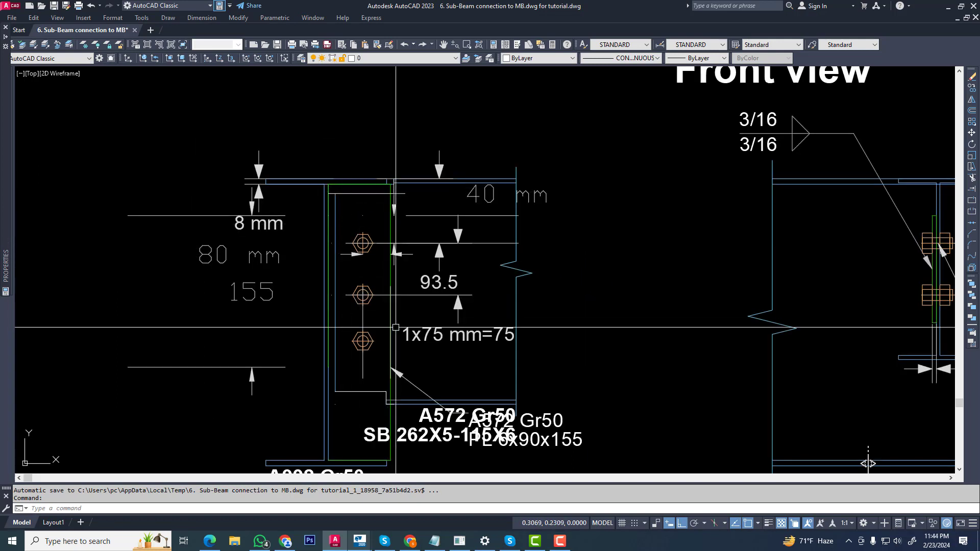
Switch to New model 2 in Tekla Structures and search the components catalog for "full"
{"action": "left_click", "coordinate": [359, 541]}
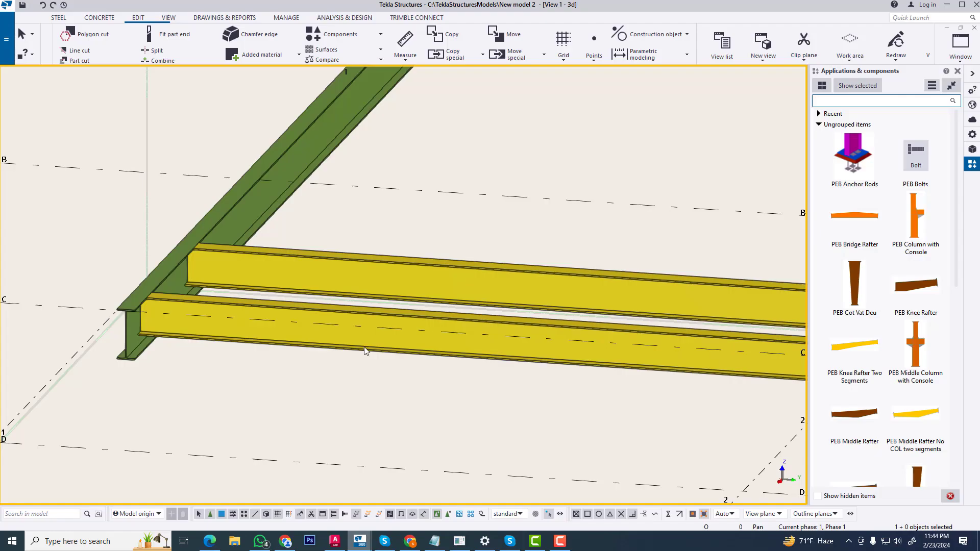
{"action": "scroll", "coordinate": [302, 281], "scroll_direction": "up", "scroll_amount": 8}
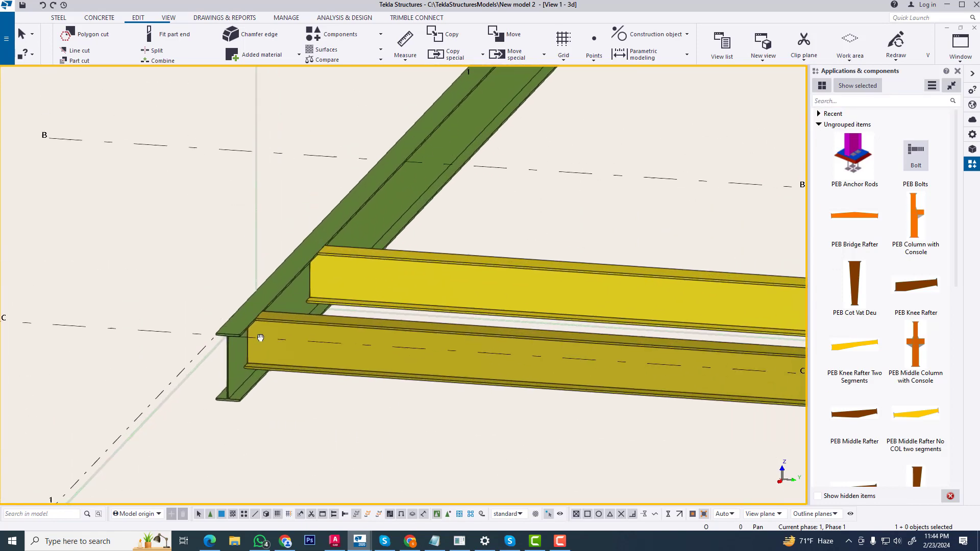
{"action": "left_click", "coordinate": [973, 164]}
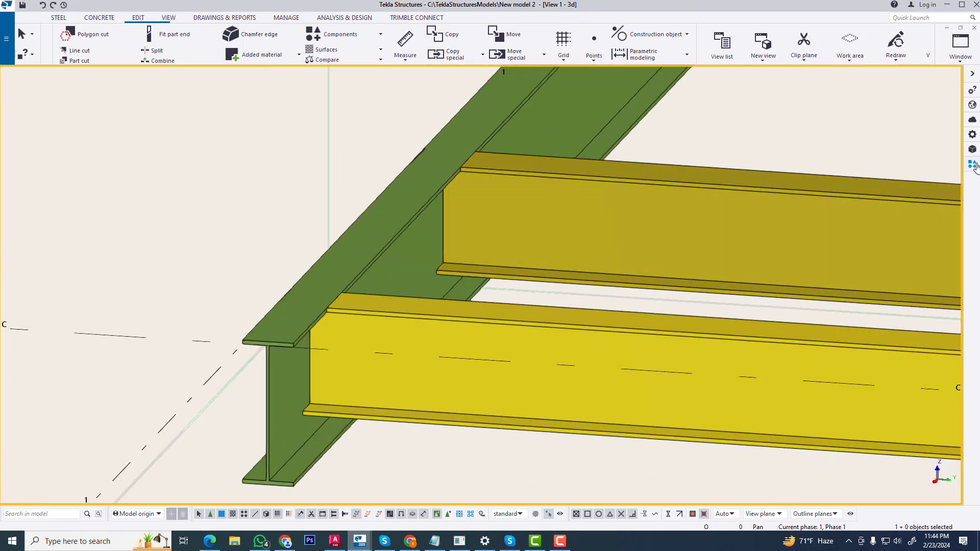
{"action": "left_click", "coordinate": [972, 164]}
{"action": "left_click", "coordinate": [853, 99]}
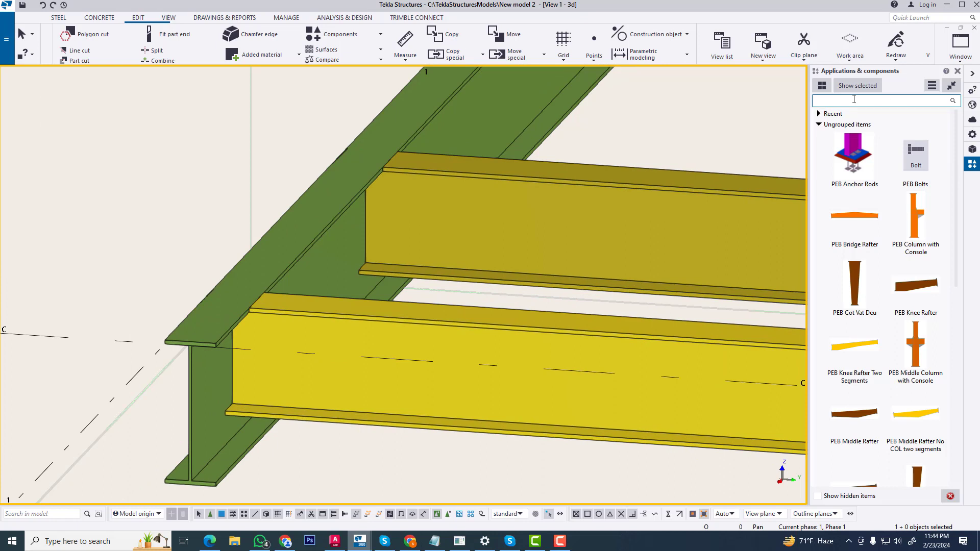
{"action": "type", "text": "full"}
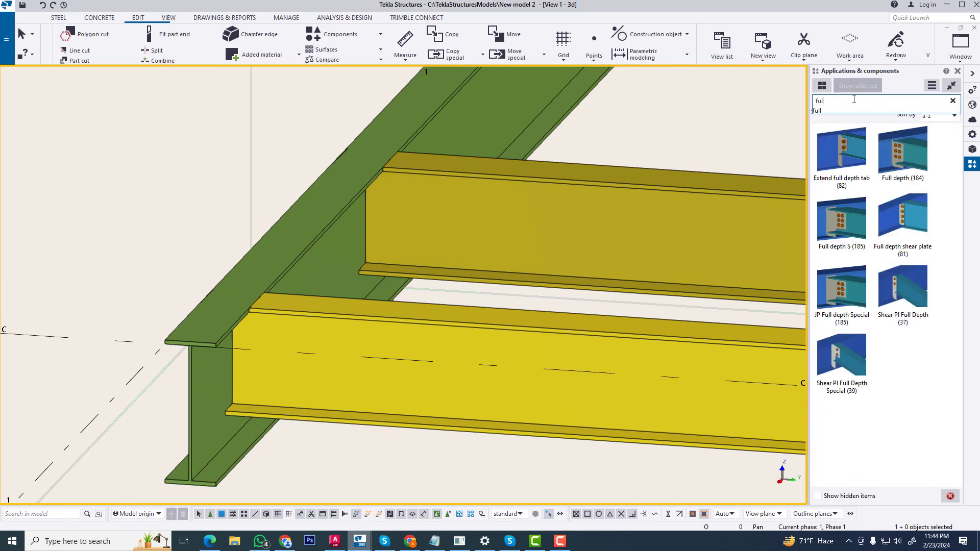
Apply the Full depth S (185) connection between the green main beam and the front yellow sub-beam, with its properties open
{"action": "left_click", "coordinate": [832, 238]}
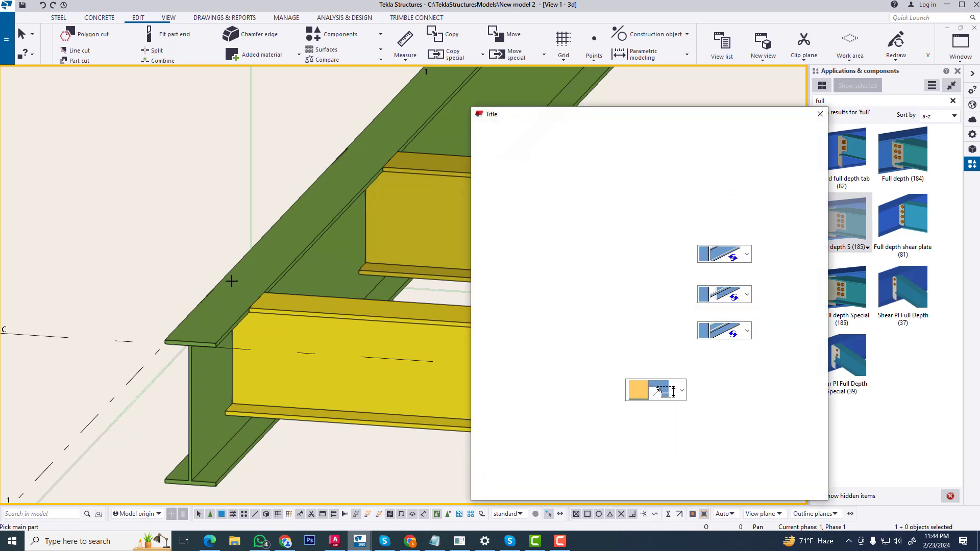
{"action": "middle_click_drag", "start_coordinate": [232, 280], "coordinate": [121, 281]}
{"action": "left_click", "coordinate": [164, 264]}
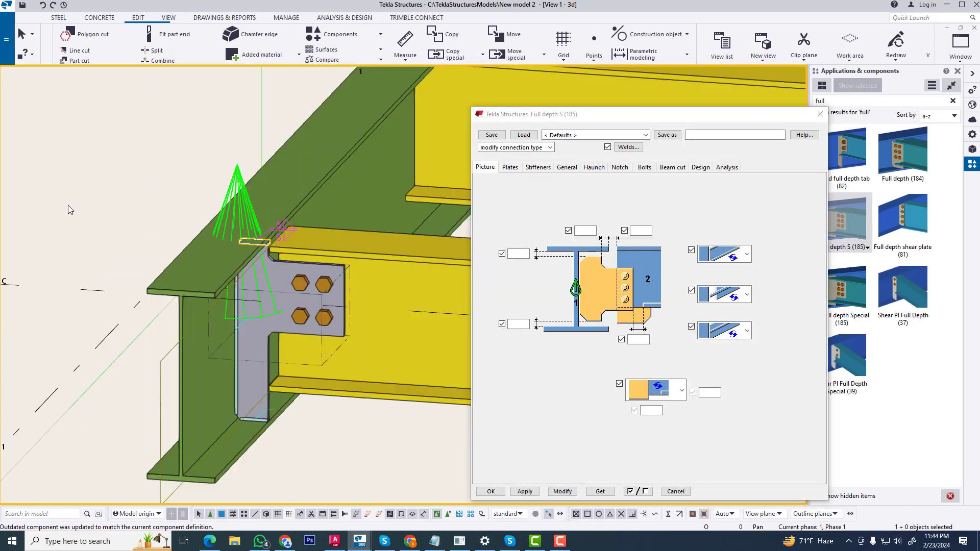
{"action": "right_click", "coordinate": [68, 206]}
{"action": "left_click", "coordinate": [109, 263]}
Examine the default connection's plate shape, bolts and welds up close at the main beam
{"action": "middle_click_drag", "start_coordinate": [315, 305], "coordinate": [288, 294]}
{"action": "scroll", "coordinate": [220, 265], "scroll_direction": "up", "scroll_amount": 1}
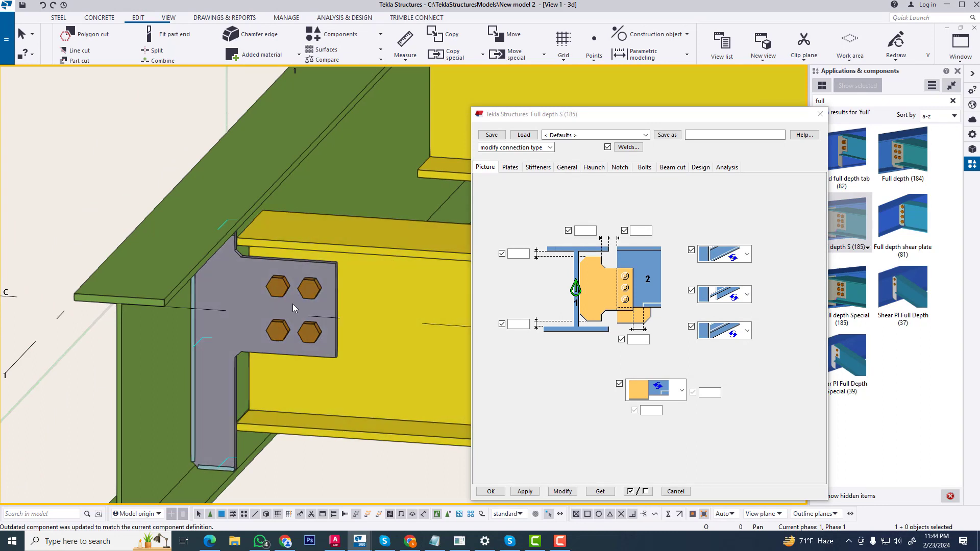
{"action": "middle_click_drag", "start_coordinate": [273, 311], "coordinate": [333, 283]}
{"action": "scroll", "coordinate": [274, 305], "scroll_direction": "up", "scroll_amount": 2}
{"action": "middle_click_drag", "start_coordinate": [197, 298], "coordinate": [218, 248], "text": "ctrl"}
{"action": "middle_click_drag", "start_coordinate": [347, 234], "coordinate": [202, 246], "text": "ctrl"}
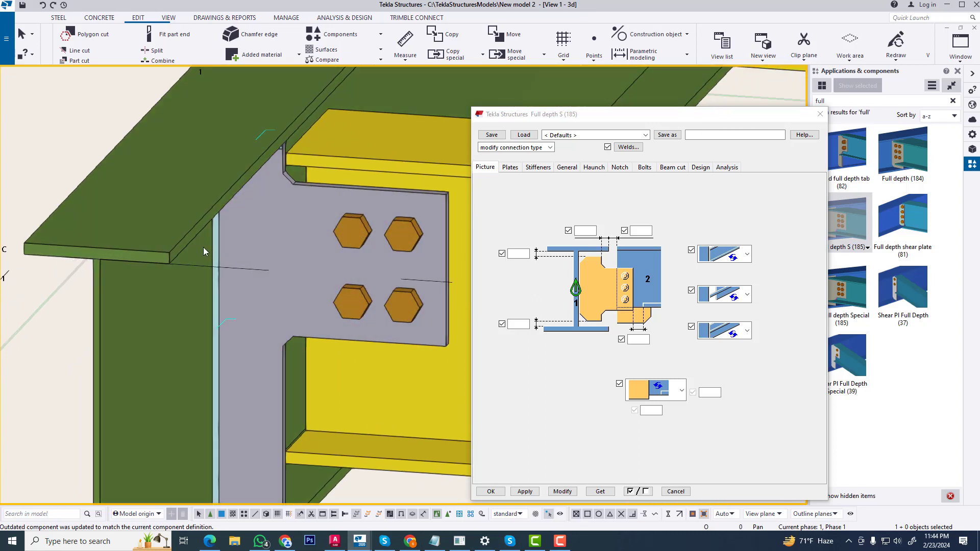
{"action": "scroll", "coordinate": [203, 247], "scroll_direction": "up", "scroll_amount": 2}
{"action": "scroll", "coordinate": [207, 247], "scroll_direction": "down", "scroll_amount": 1}
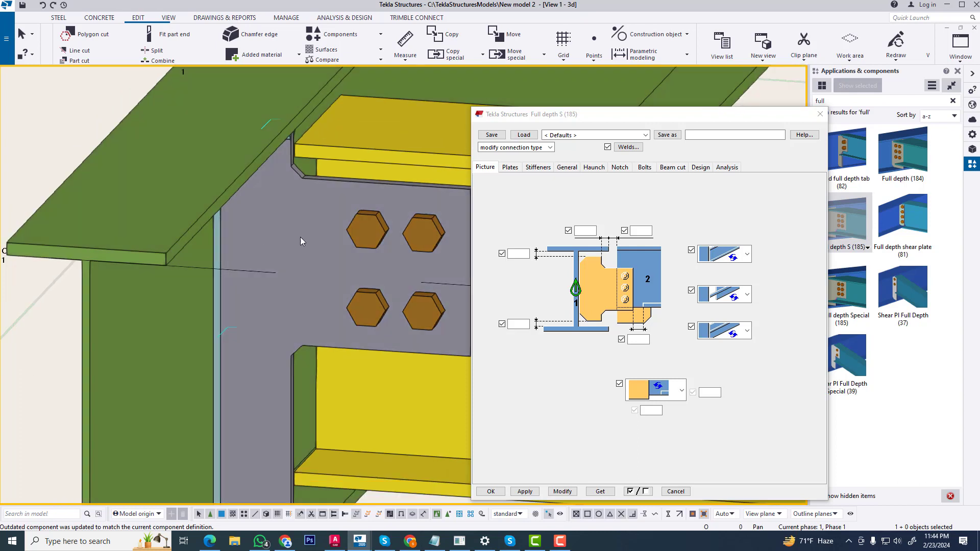
{"action": "scroll", "coordinate": [235, 275], "scroll_direction": "down", "scroll_amount": 2}
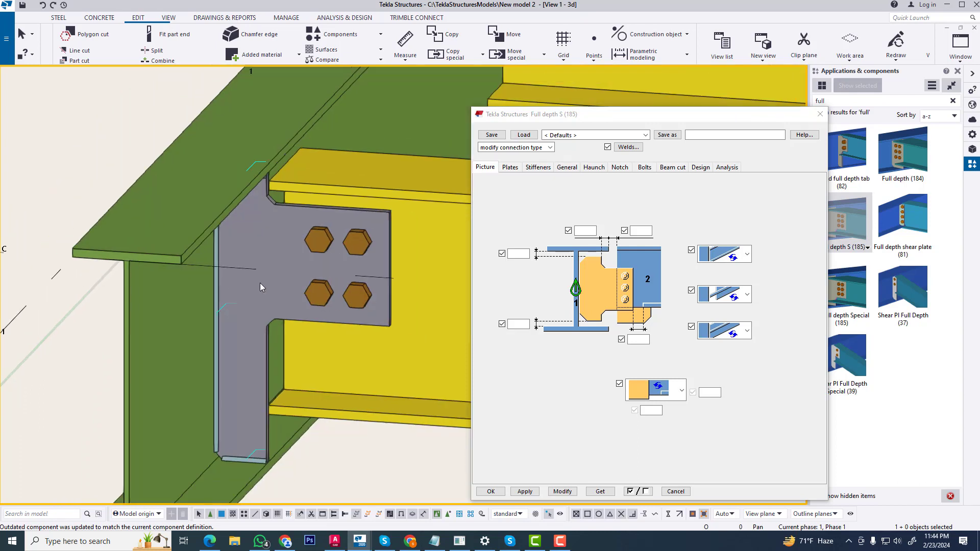
{"action": "middle_click_drag", "start_coordinate": [284, 268], "coordinate": [259, 244]}
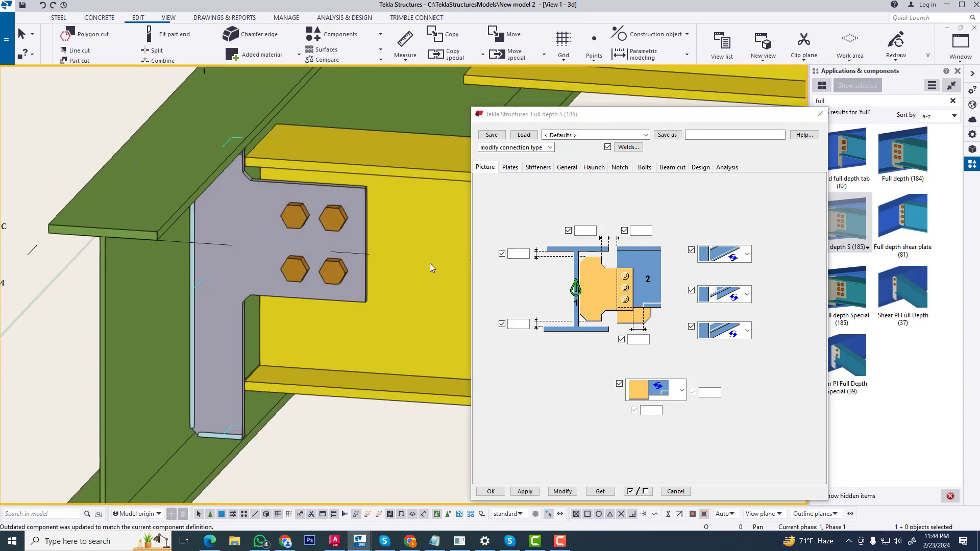
Set the tab plate thickness to 8 mm, choose square corner options, and enter 0 for the plate's corner dimensions
{"action": "left_click", "coordinate": [516, 169]}
{"action": "left_click", "coordinate": [485, 169]}
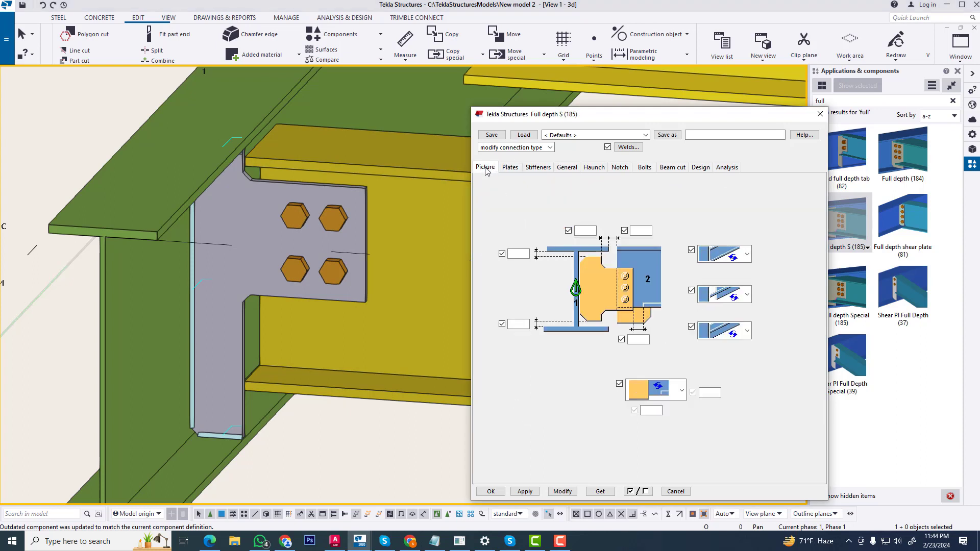
{"action": "left_click", "coordinate": [509, 167]}
{"action": "left_click", "coordinate": [484, 168]}
{"action": "left_click", "coordinate": [511, 168]}
{"action": "left_click", "coordinate": [559, 259]}
{"action": "left_click", "coordinate": [547, 353]}
{"action": "left_click", "coordinate": [613, 271]}
{"action": "left_click", "coordinate": [602, 355]}
{"action": "left_click", "coordinate": [540, 412]}
{"action": "left_click", "coordinate": [539, 448]}
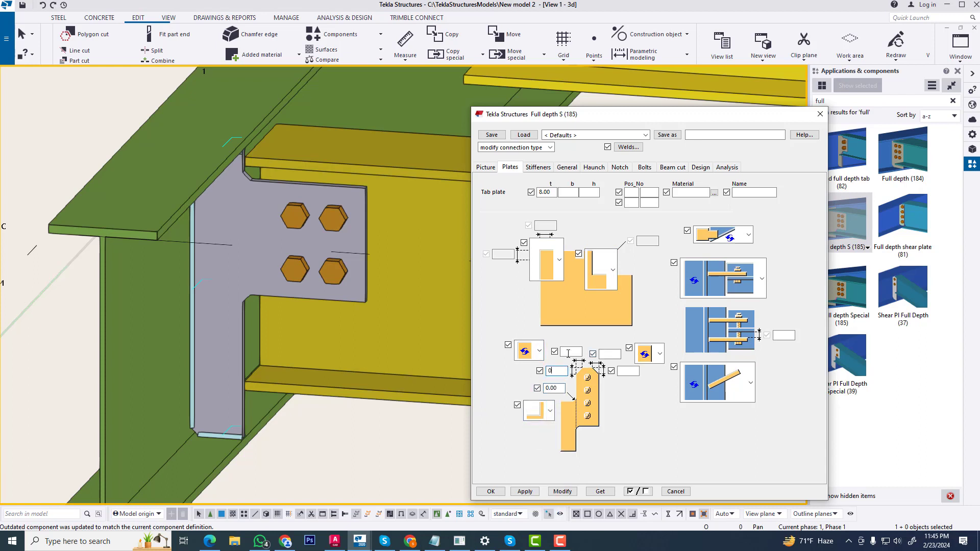
Review the connection's stiffener, general, haunch and notch settings
{"action": "left_click", "coordinate": [538, 167]}
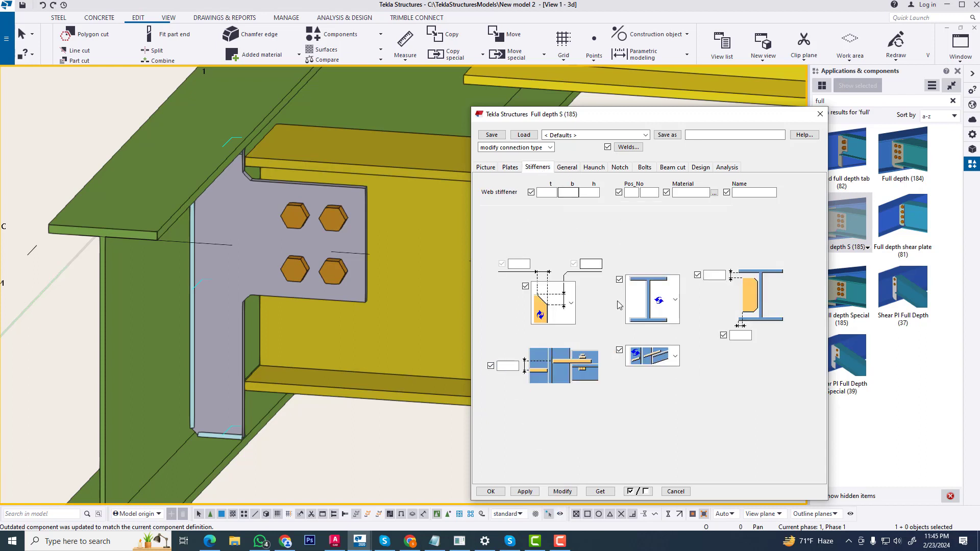
{"action": "left_click", "coordinate": [566, 168]}
{"action": "left_click", "coordinate": [593, 168]}
{"action": "left_click", "coordinate": [622, 167]}
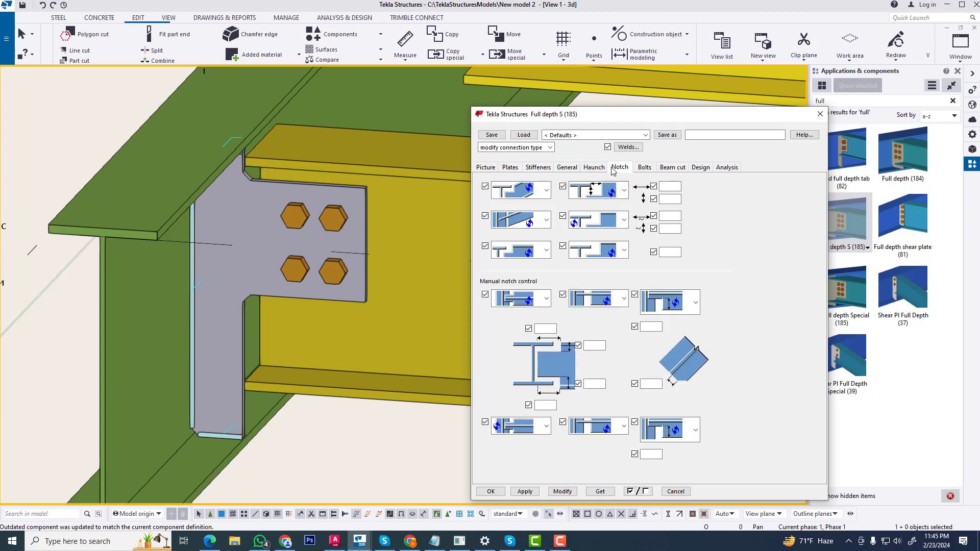
{"action": "left_click", "coordinate": [594, 167]}
{"action": "left_click", "coordinate": [755, 316]}
{"action": "scroll", "coordinate": [746, 433], "scroll_direction": "down", "scroll_amount": 1}
{"action": "left_click", "coordinate": [725, 485]}
{"action": "left_click", "coordinate": [620, 167]}
Set the connection's bolt size to 16 and its bolt standard to 8.8XOX
{"action": "left_click", "coordinate": [644, 168]}
{"action": "left_click", "coordinate": [563, 184]}
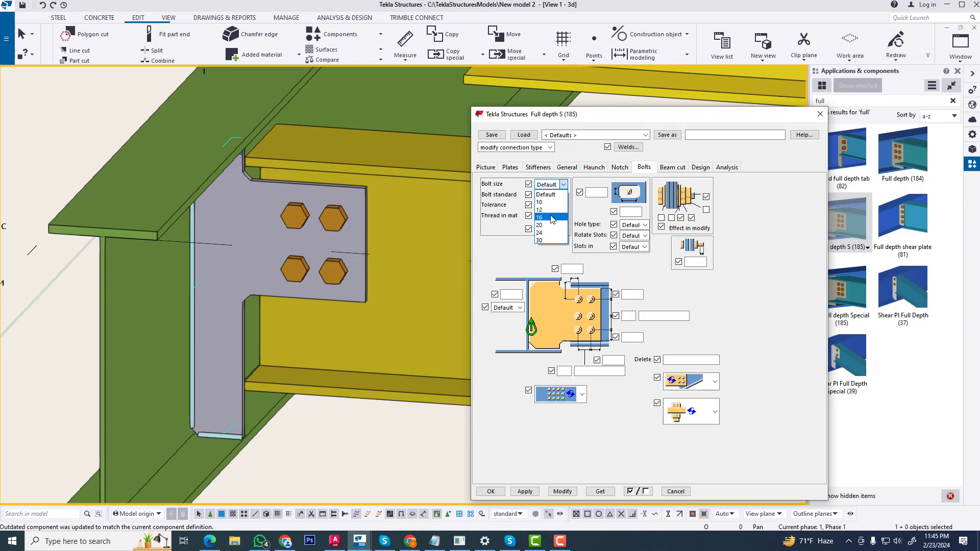
{"action": "left_click", "coordinate": [551, 218]}
{"action": "left_click", "coordinate": [563, 196]}
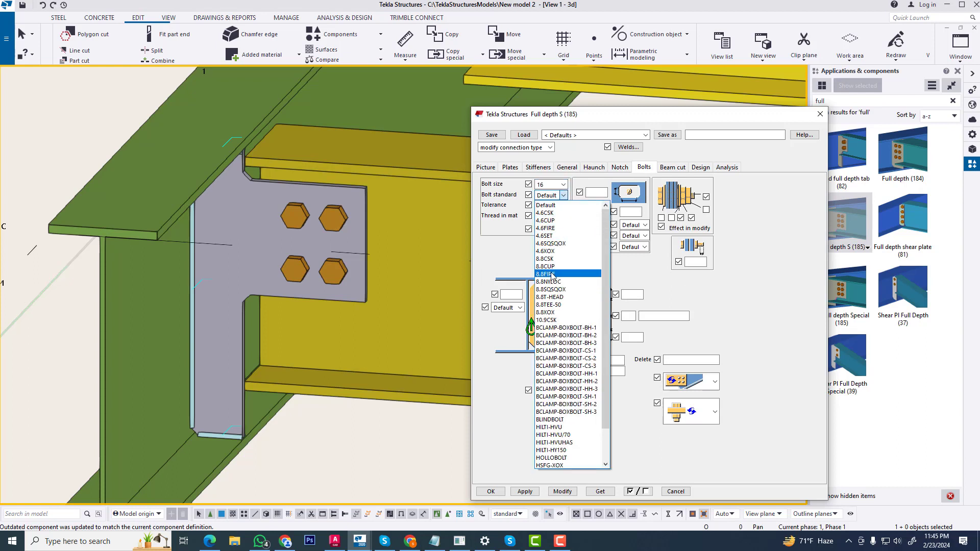
{"action": "left_click", "coordinate": [552, 312]}
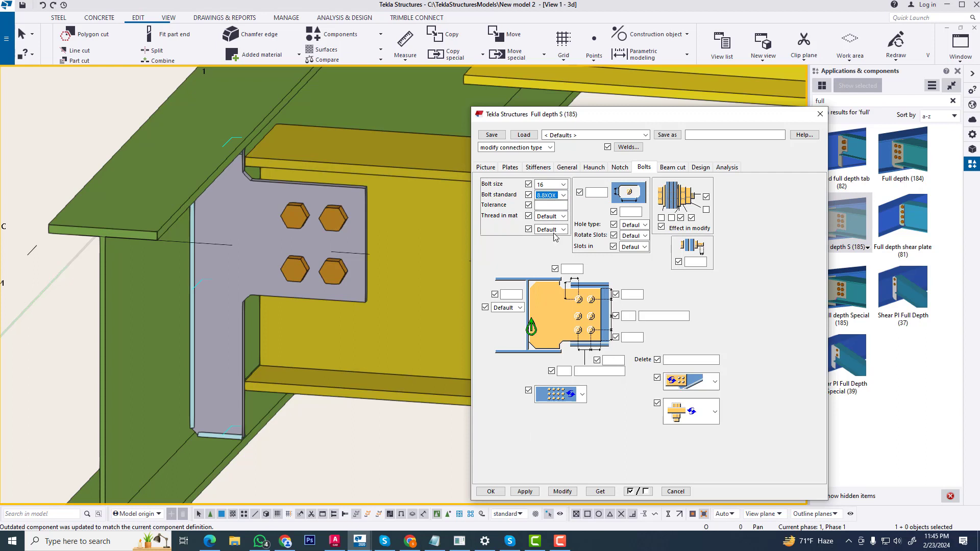
Set 2 mm tolerance, 40 mm edge distances, three bolt rows spaced 75 mm and one bolt column, and apply them to the connection
{"action": "left_click", "coordinate": [570, 269]}
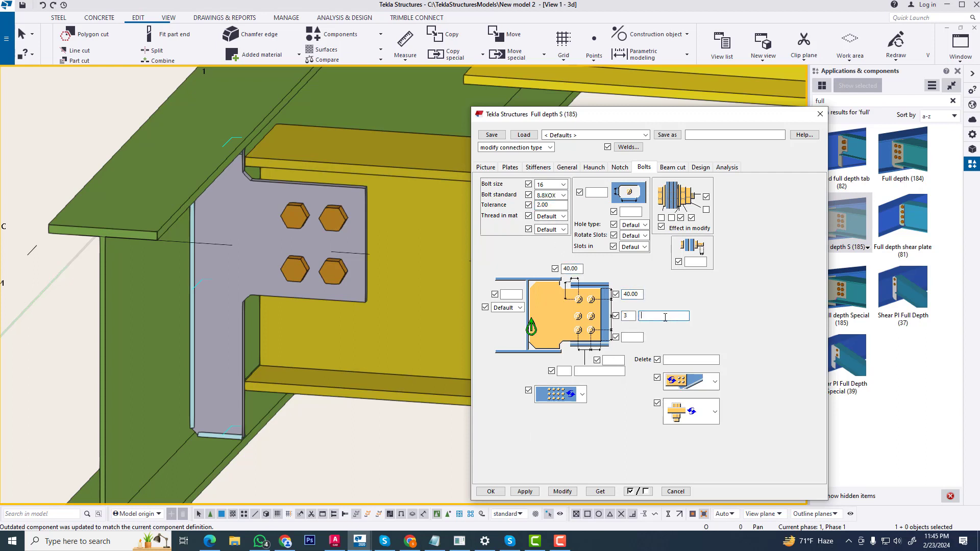
{"action": "left_click", "coordinate": [569, 375]}
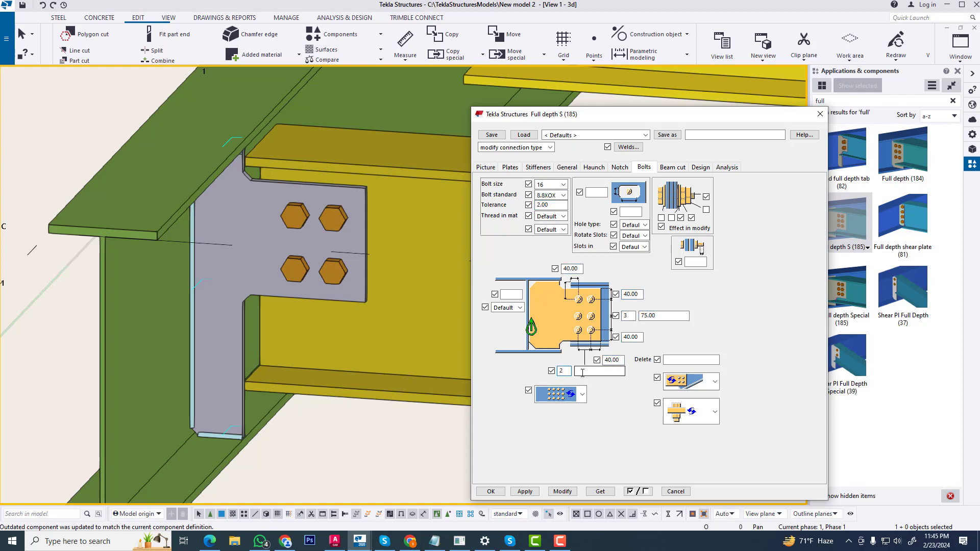
{"action": "left_click", "coordinate": [563, 492]}
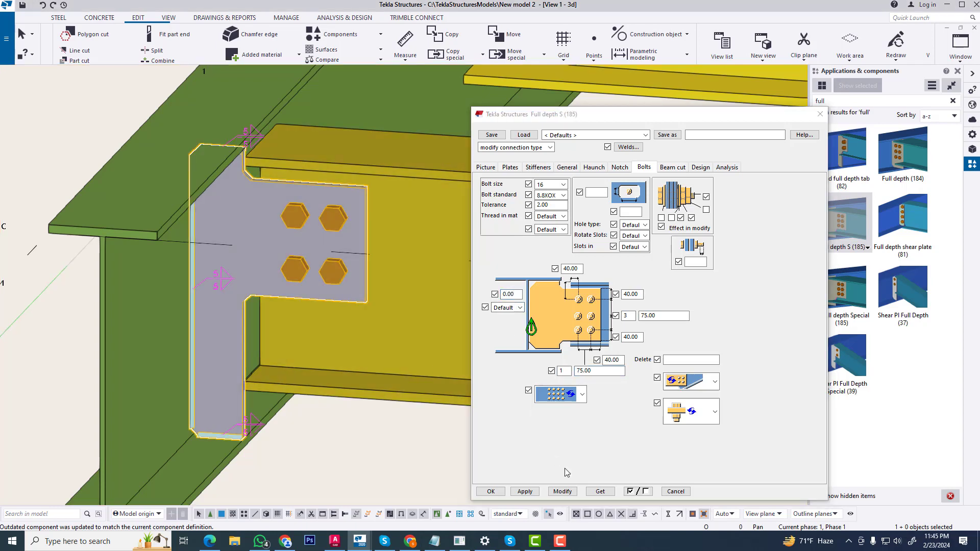
{"action": "left_click", "coordinate": [562, 492]}
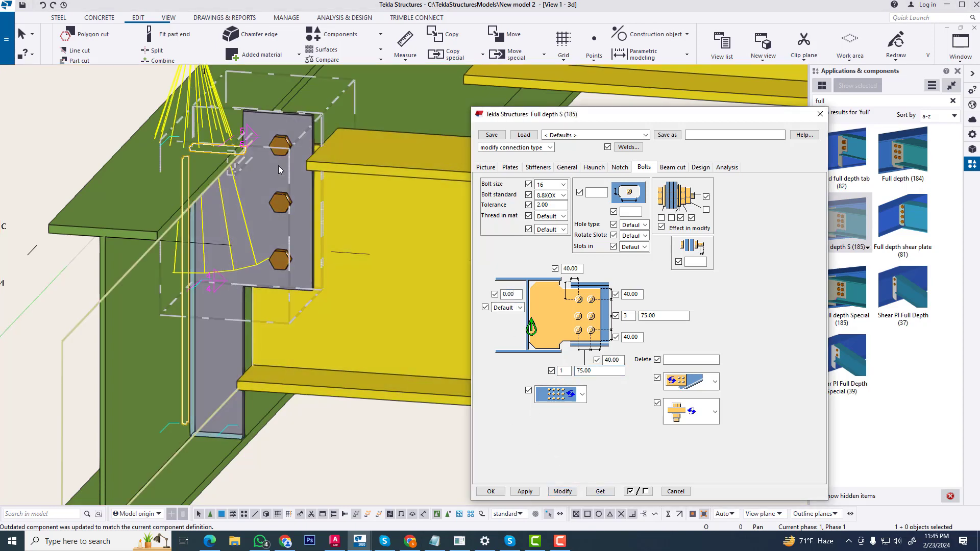
Set the bolt group's vertical position reference to Middle, apply it to the connection, and redraw the view
{"action": "middle_click_drag", "start_coordinate": [325, 104], "coordinate": [344, 212]}
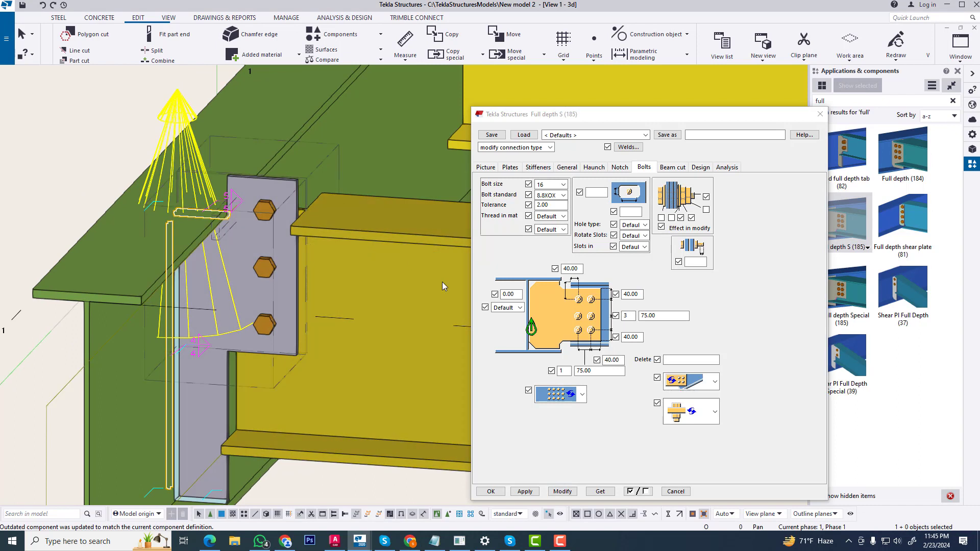
{"action": "left_click", "coordinate": [516, 307]}
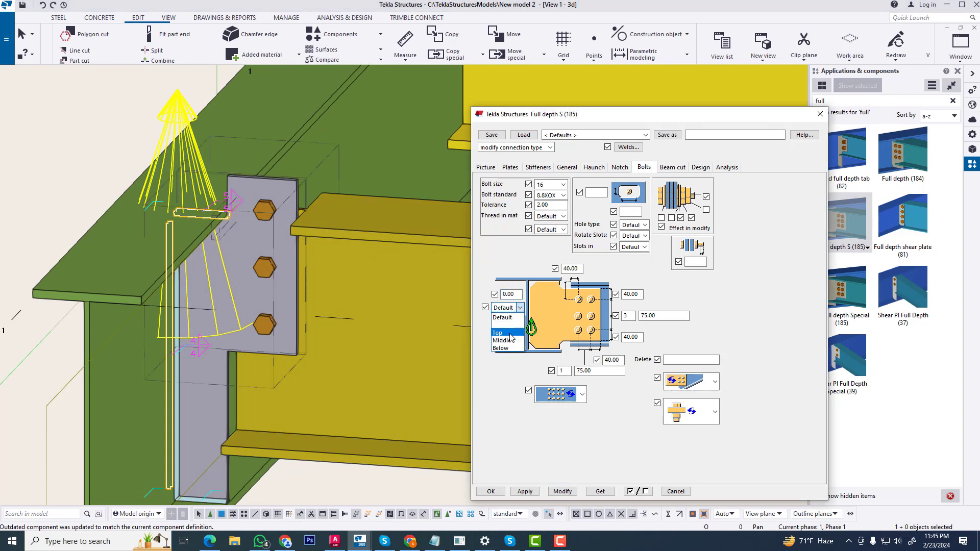
{"action": "left_click", "coordinate": [511, 324]}
{"action": "left_click", "coordinate": [513, 307]}
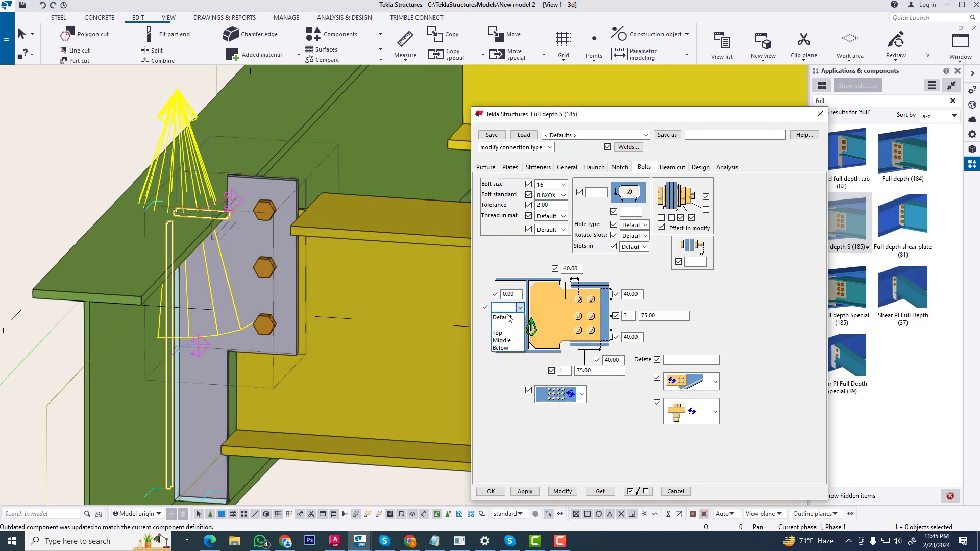
{"action": "left_click", "coordinate": [503, 341]}
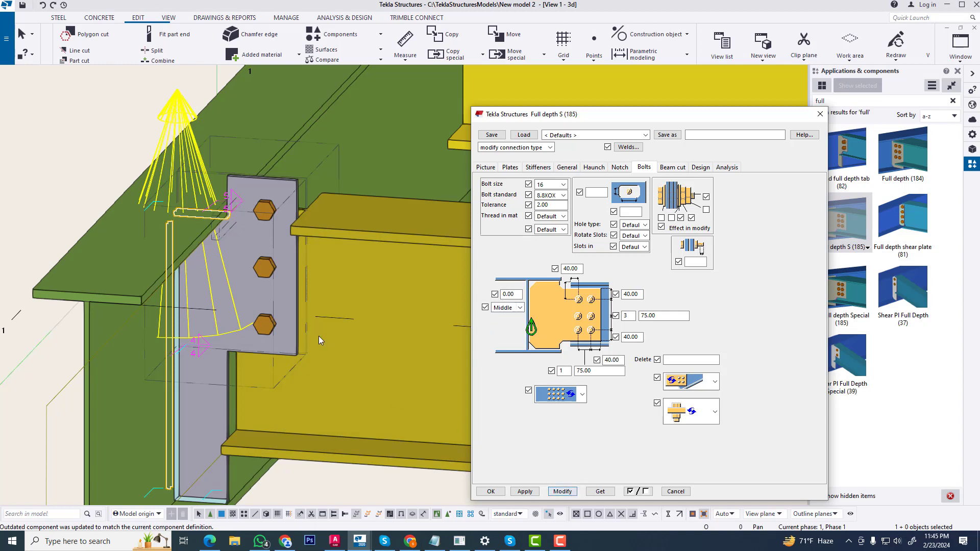
{"action": "left_click", "coordinate": [563, 492]}
{"action": "right_click", "coordinate": [59, 150]}
{"action": "left_click", "coordinate": [94, 207]}
{"action": "scroll", "coordinate": [320, 307], "scroll_direction": "down", "scroll_amount": 2}
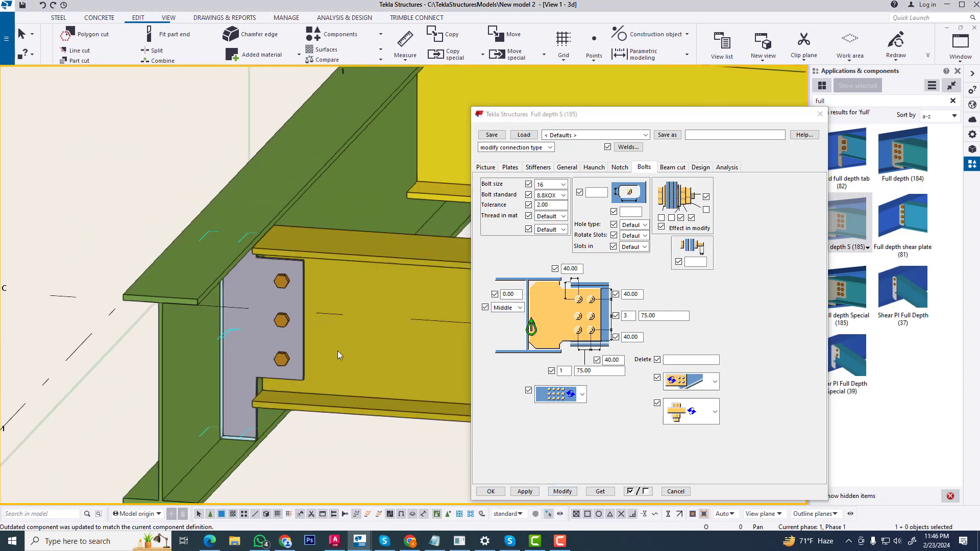
{"action": "scroll", "coordinate": [280, 338], "scroll_direction": "up", "scroll_amount": 2}
{"action": "middle_click_drag", "start_coordinate": [266, 323], "coordinate": [210, 267], "text": "ctrl"}
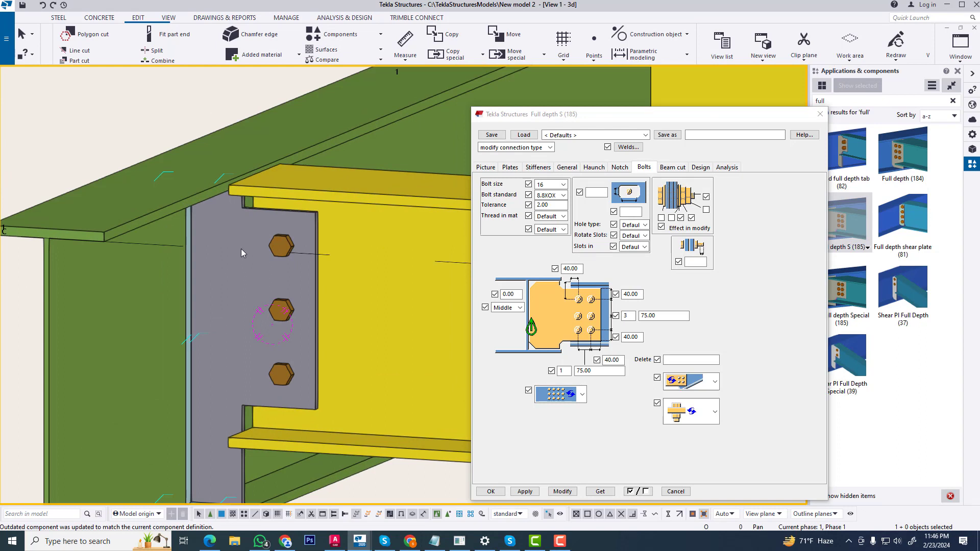
Set the sub-beam's end clearance to -30 mm in the connection's picture settings and apply the change
{"action": "left_click", "coordinate": [486, 166]}
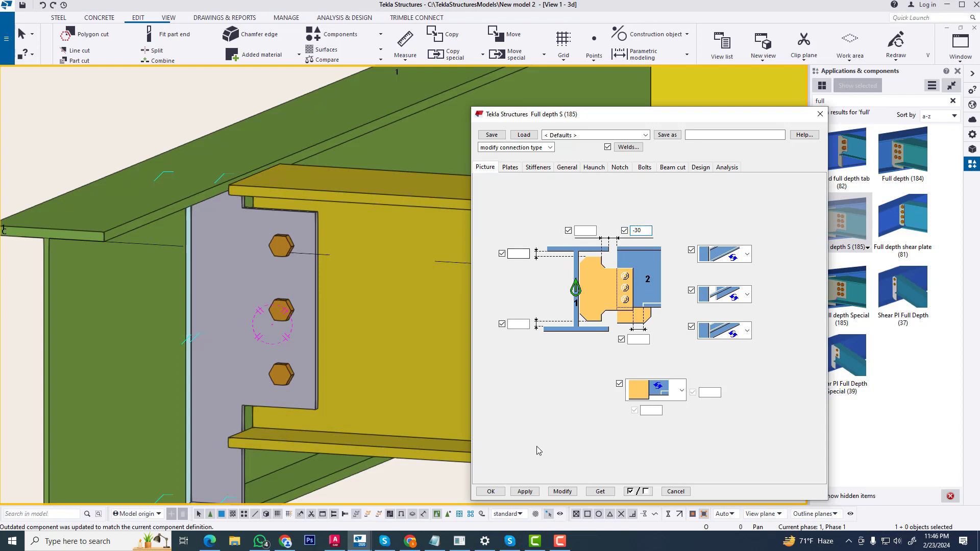
{"action": "left_click", "coordinate": [571, 493]}
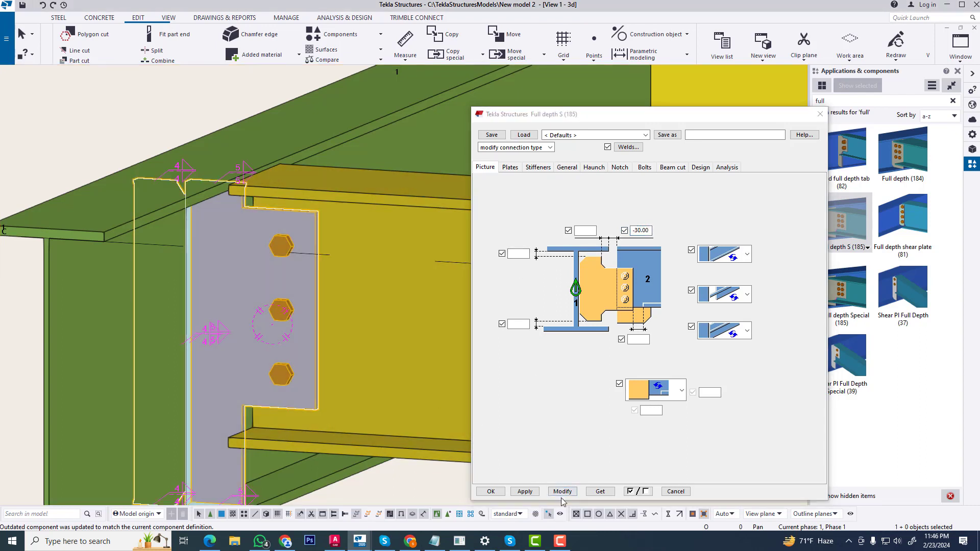
{"action": "left_click", "coordinate": [563, 491]}
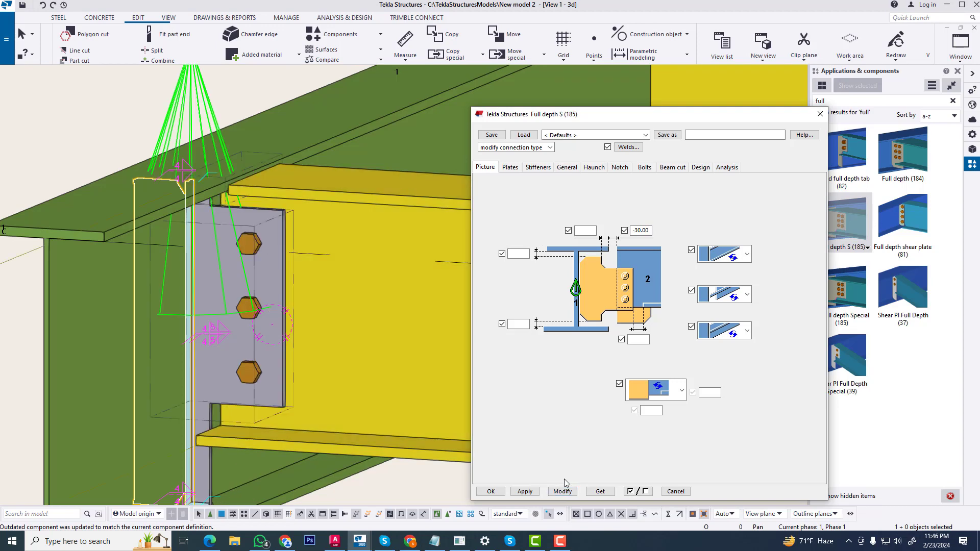
Examine the modified shear plate around the main beam's web, its lower end and the sub-beam's flanges
{"action": "middle_click_drag", "start_coordinate": [180, 343], "coordinate": [182, 297]}
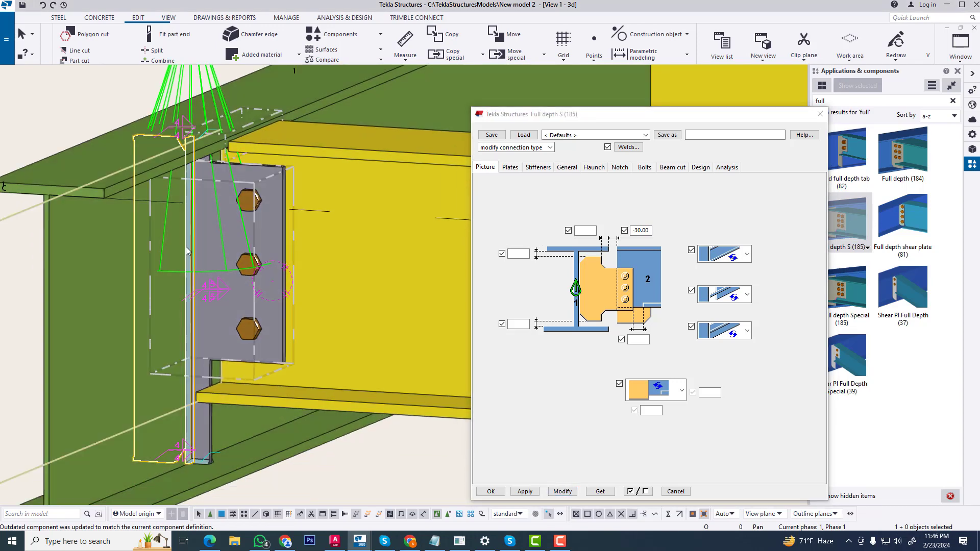
{"action": "scroll", "coordinate": [185, 248], "scroll_direction": "up", "scroll_amount": 1}
{"action": "middle_click_drag", "start_coordinate": [186, 251], "coordinate": [177, 264]}
{"action": "scroll", "coordinate": [209, 283], "scroll_direction": "down", "scroll_amount": 2}
{"action": "middle_click_drag", "start_coordinate": [200, 440], "coordinate": [205, 360]}
{"action": "scroll", "coordinate": [206, 360], "scroll_direction": "up", "scroll_amount": 4}
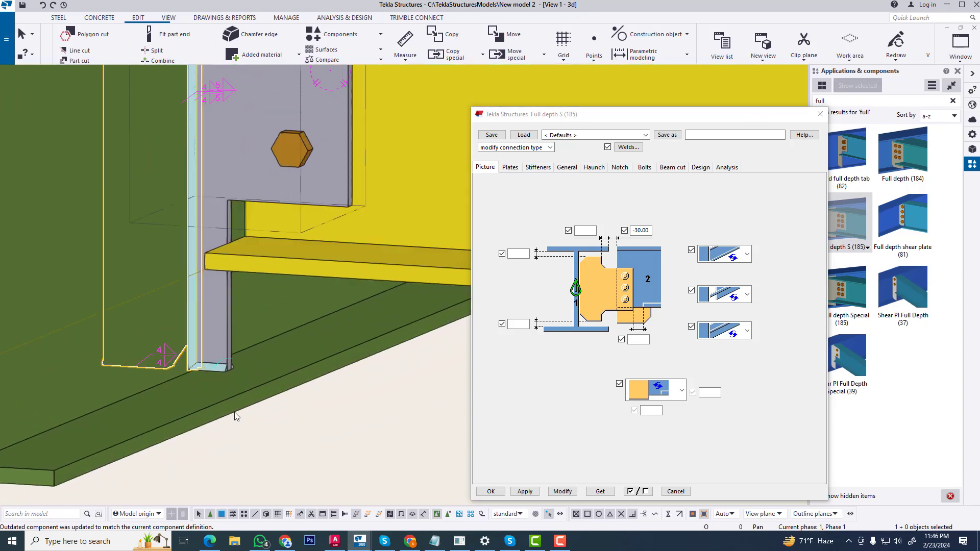
{"action": "scroll", "coordinate": [236, 385], "scroll_direction": "up", "scroll_amount": 4}
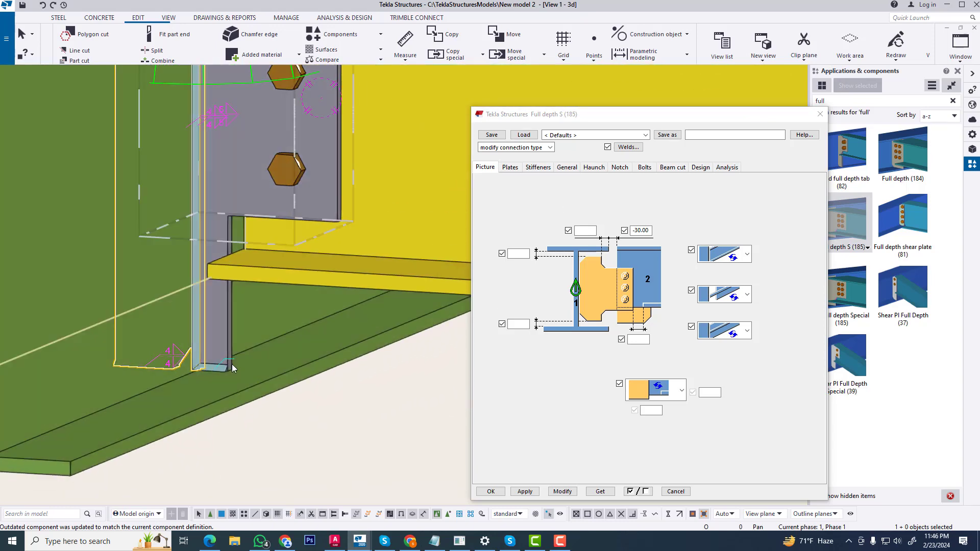
{"action": "scroll", "coordinate": [252, 345], "scroll_direction": "down", "scroll_amount": 3}
{"action": "middle_click_drag", "start_coordinate": [220, 304], "coordinate": [341, 265], "text": "ctrl"}
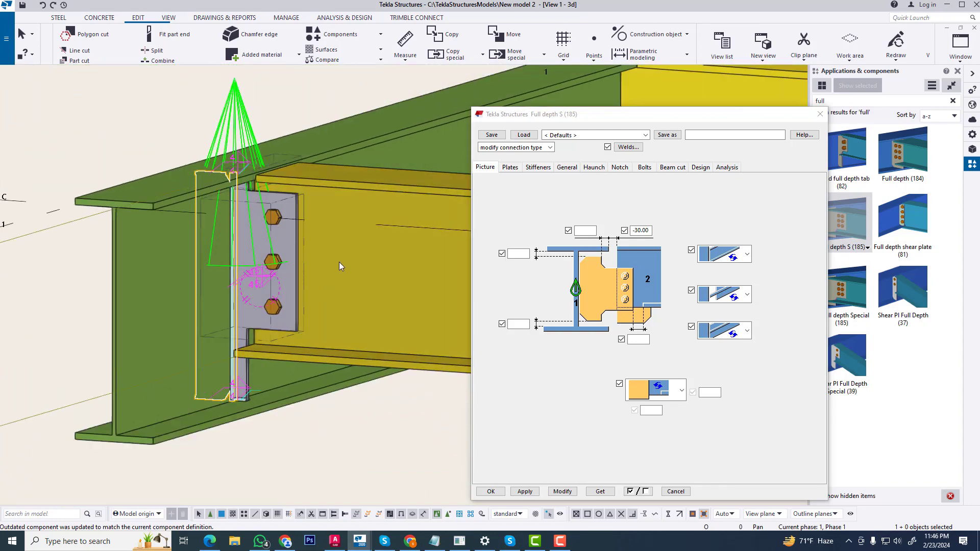
Create a back view on the sub-beam's part plane, focus on the bolted connection, and redraw the view
{"action": "left_click", "coordinate": [341, 233]}
{"action": "right_click", "coordinate": [341, 233]}
{"action": "mouse_move", "coordinate": [418, 419]}
{"action": "mouse_move", "coordinate": [529, 454]}
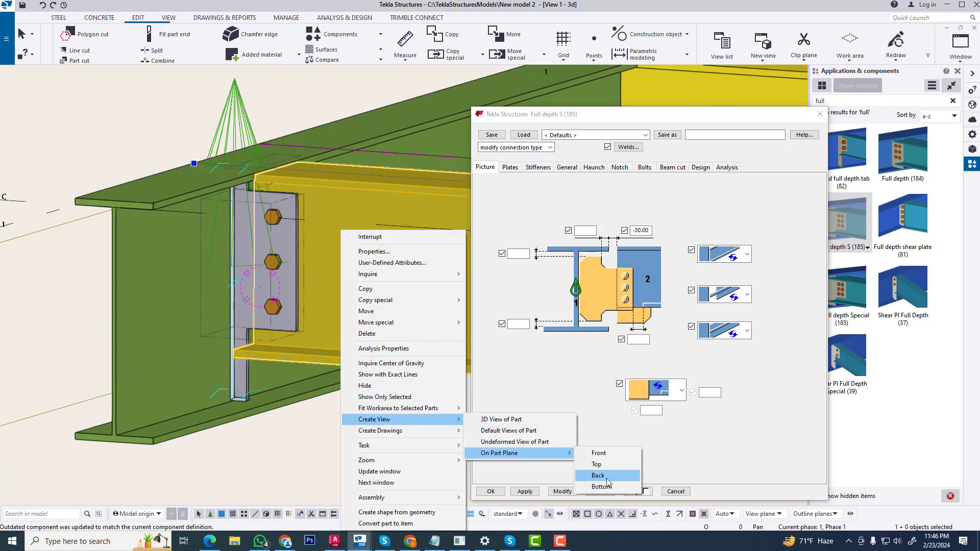
{"action": "left_click", "coordinate": [628, 475]}
{"action": "scroll", "coordinate": [164, 374], "scroll_direction": "up", "scroll_amount": 8}
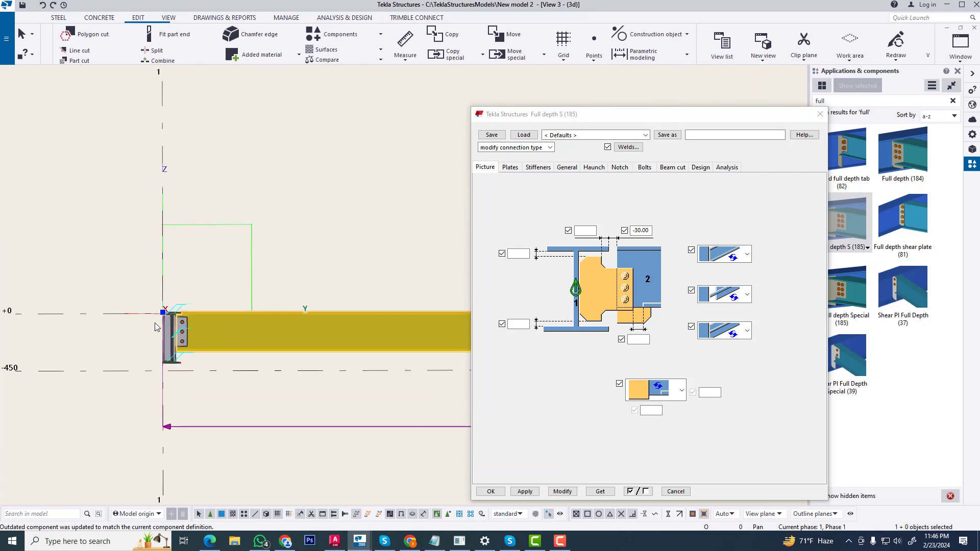
{"action": "scroll", "coordinate": [245, 230], "scroll_direction": "up", "scroll_amount": 2}
{"action": "left_click", "coordinate": [225, 177]}
{"action": "right_click", "coordinate": [223, 177]}
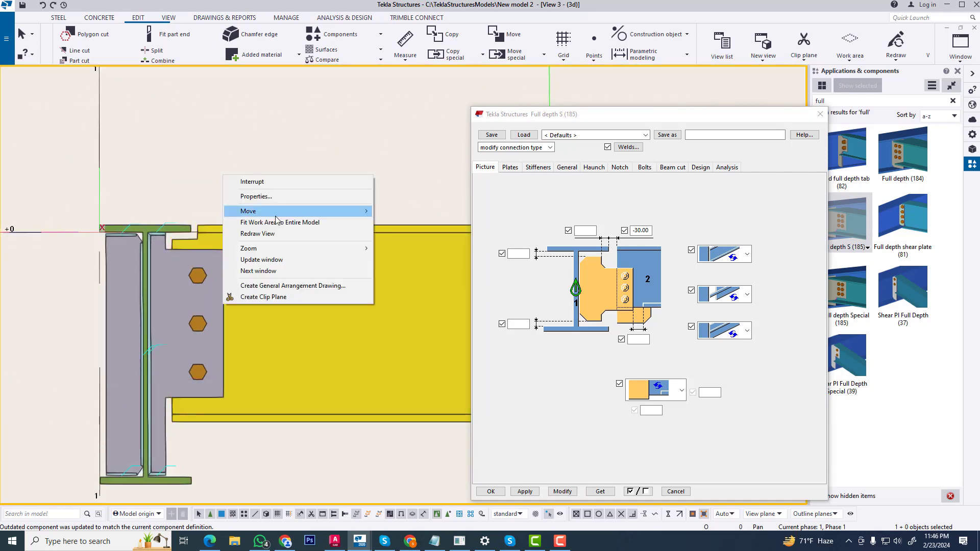
{"action": "left_click", "coordinate": [280, 232]}
{"action": "middle_click_drag", "start_coordinate": [235, 286], "coordinate": [210, 219]}
Review the selected connection's plate, stiffener, general, haunch, notch and bolt settings, including the web stiffener's corner shape options
{"action": "double_click", "coordinate": [161, 252]}
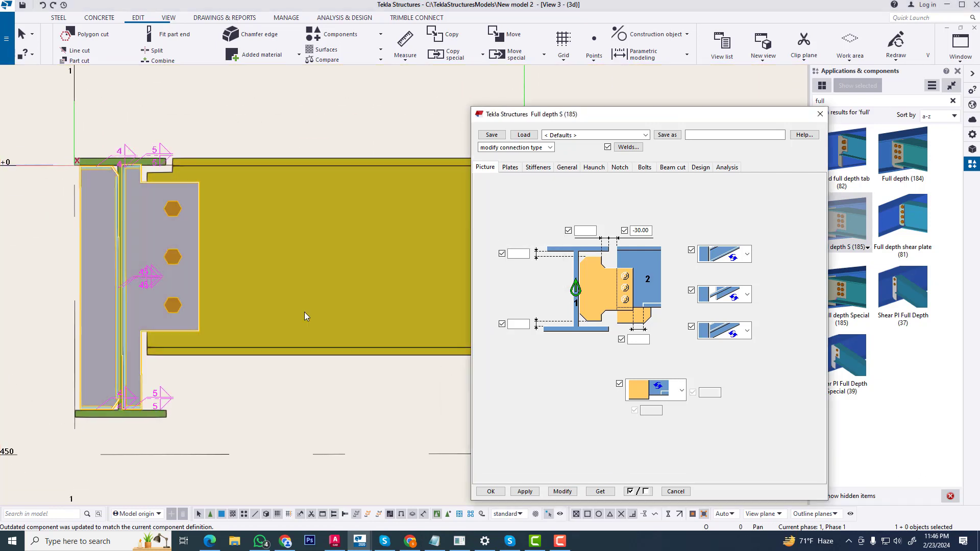
{"action": "left_click", "coordinate": [510, 167]}
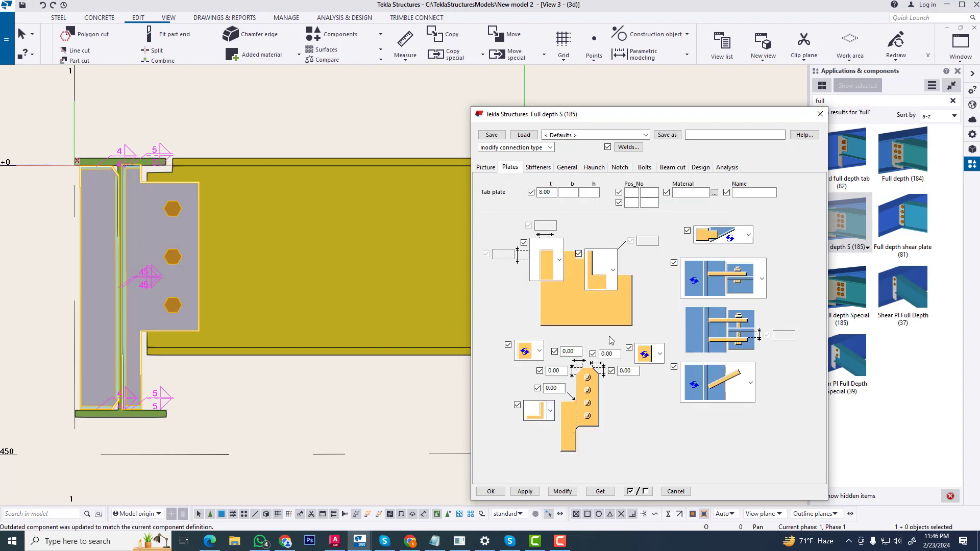
{"action": "left_click", "coordinate": [537, 167]}
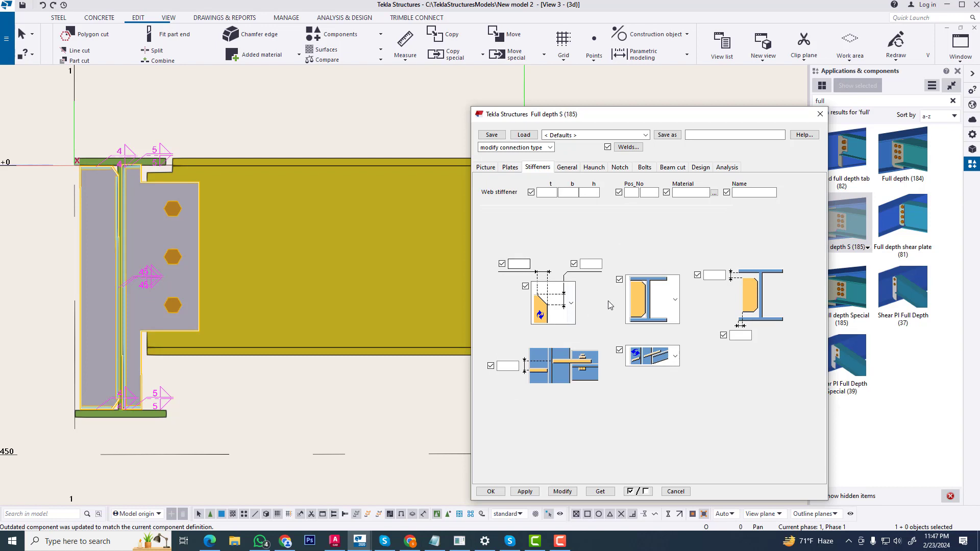
{"action": "left_click", "coordinate": [560, 294]}
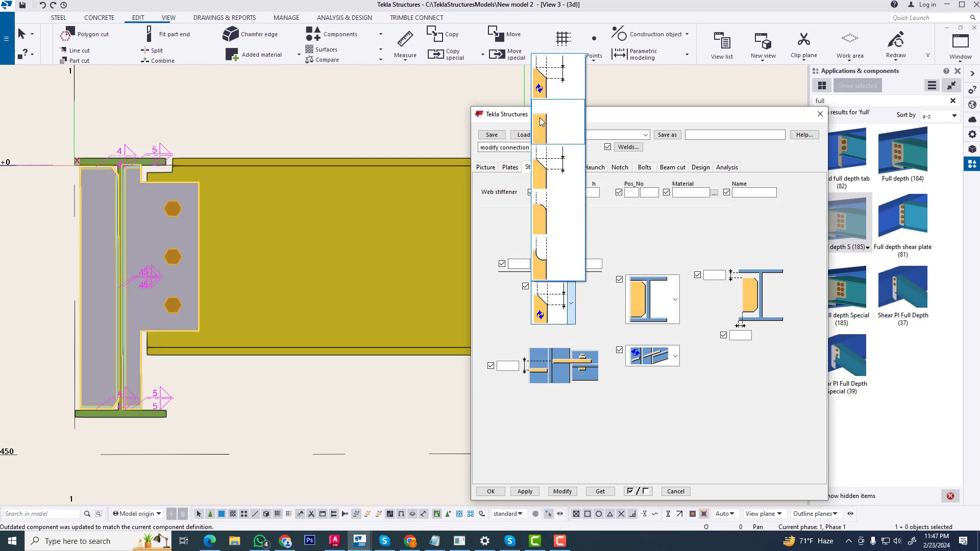
{"action": "left_click", "coordinate": [580, 193]}
{"action": "left_click", "coordinate": [567, 167]}
{"action": "left_click", "coordinate": [594, 167]}
{"action": "left_click", "coordinate": [619, 167]}
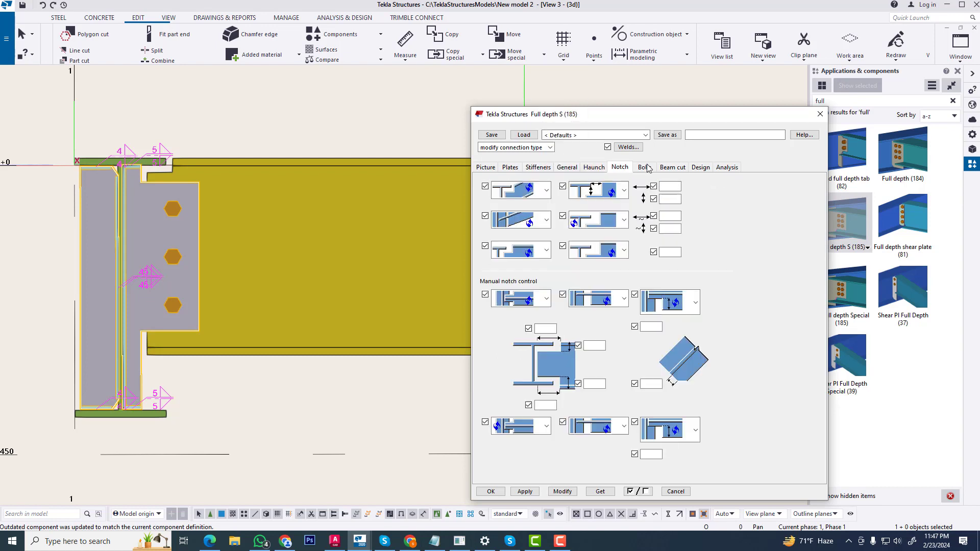
{"action": "left_click", "coordinate": [644, 167]}
{"action": "left_click", "coordinate": [213, 263]}
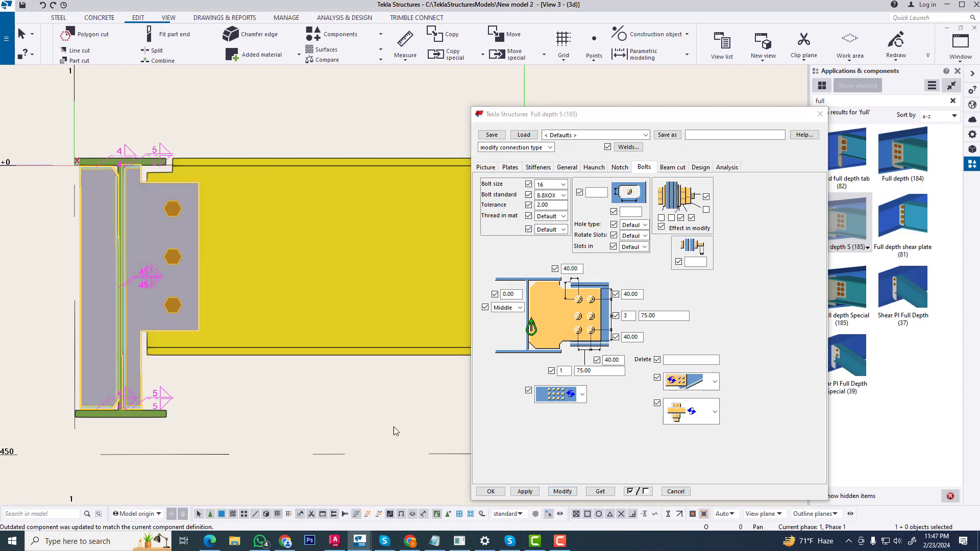
{"action": "scroll", "coordinate": [118, 173], "scroll_direction": "up", "scroll_amount": 5}
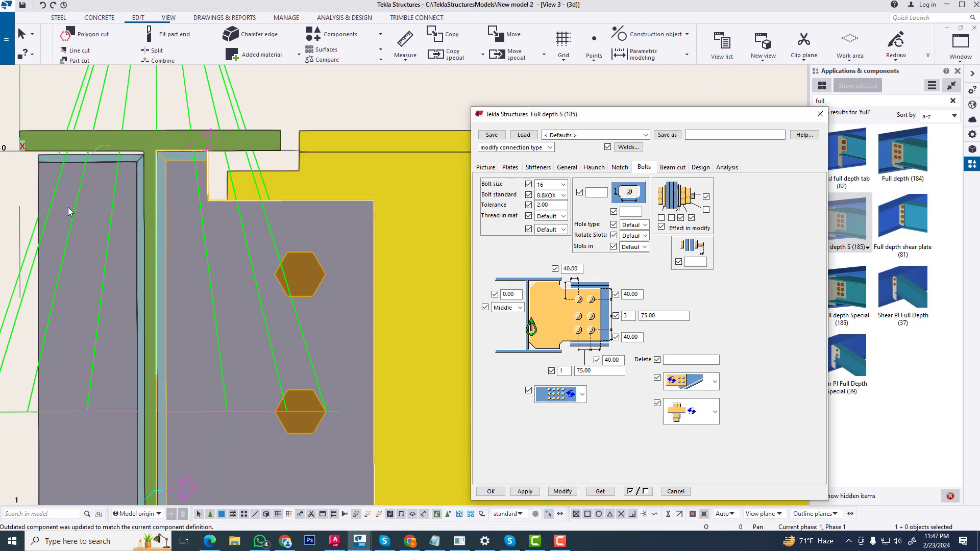
Hide welds both in the model and in components for the sub-beam's back view, and close the view properties
{"action": "right_click", "coordinate": [289, 75]}
{"action": "left_click", "coordinate": [351, 124]}
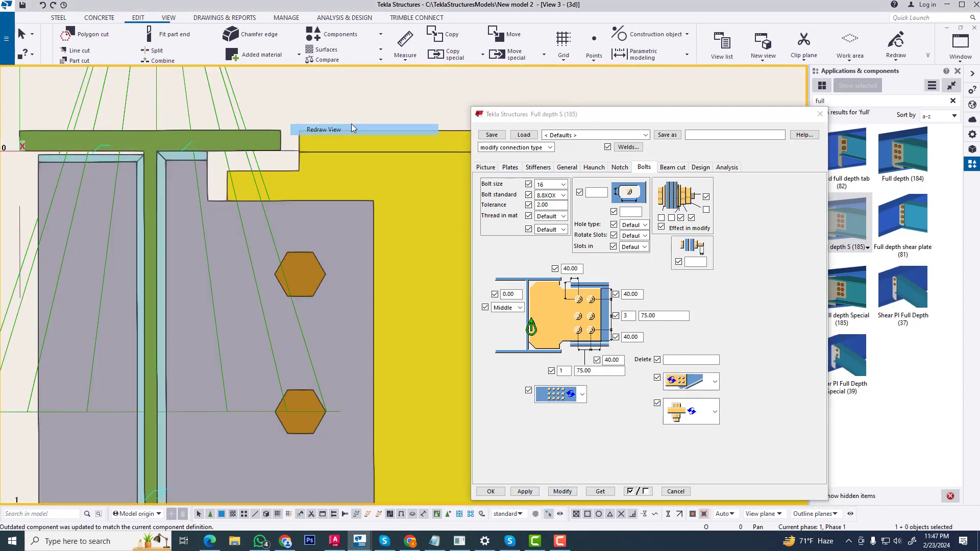
{"action": "double_click", "coordinate": [333, 98]}
{"action": "left_click", "coordinate": [711, 301]}
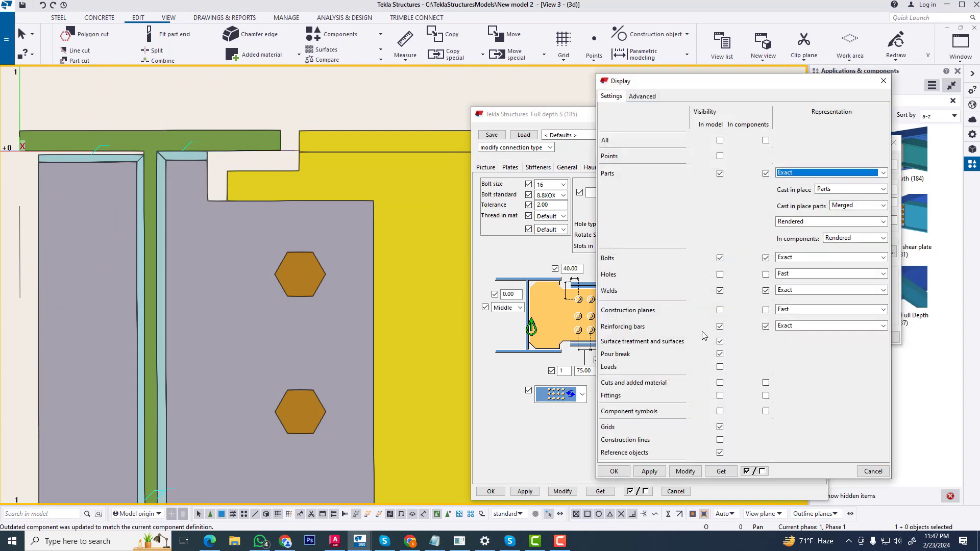
{"action": "left_click", "coordinate": [720, 290]}
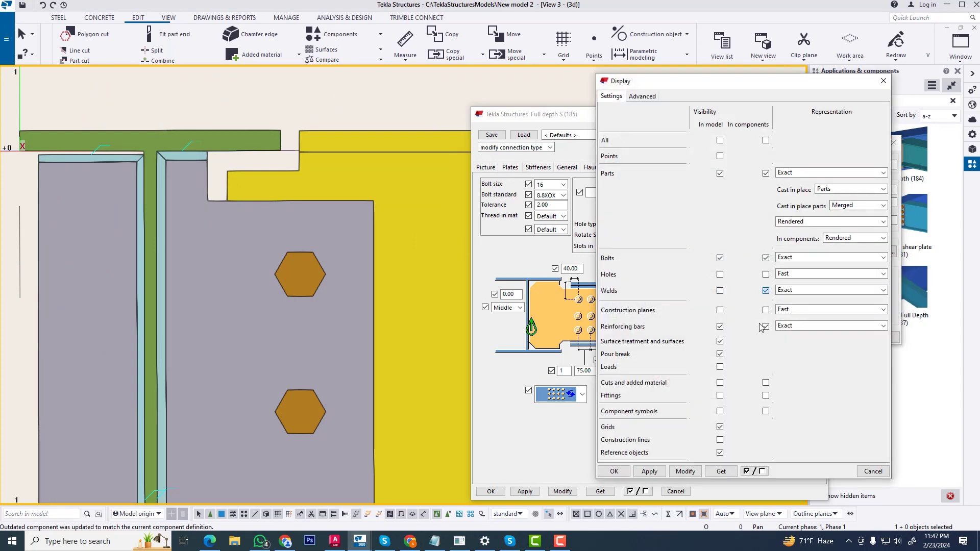
{"action": "left_click", "coordinate": [683, 475]}
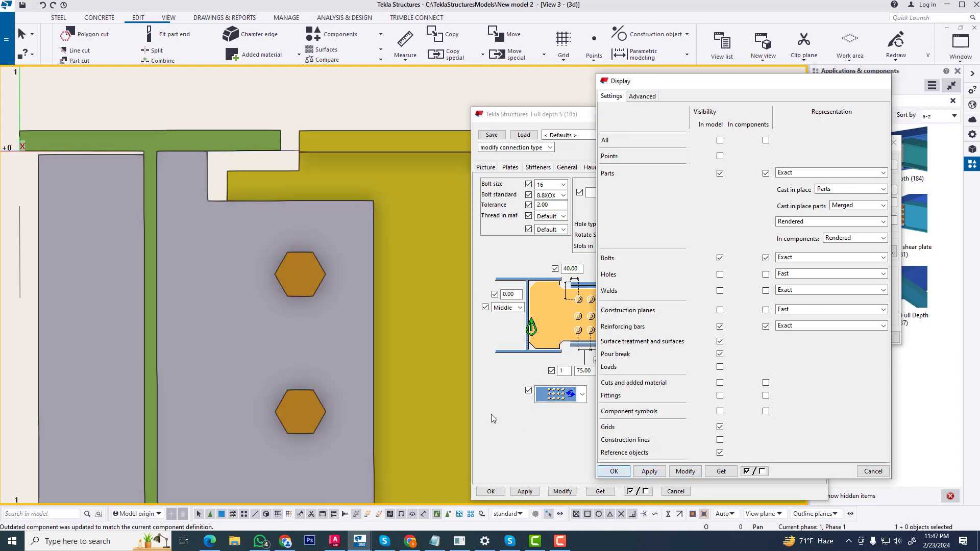
{"action": "left_click", "coordinate": [614, 471]}
{"action": "right_click", "coordinate": [294, 92]}
{"action": "left_click", "coordinate": [360, 149]}
{"action": "scroll", "coordinate": [266, 186], "scroll_direction": "down", "scroll_amount": 3}
{"action": "middle_click_drag", "start_coordinate": [279, 328], "coordinate": [254, 345]}
{"action": "scroll", "coordinate": [255, 345], "scroll_direction": "up", "scroll_amount": 2}
{"action": "left_click", "coordinate": [893, 142]}
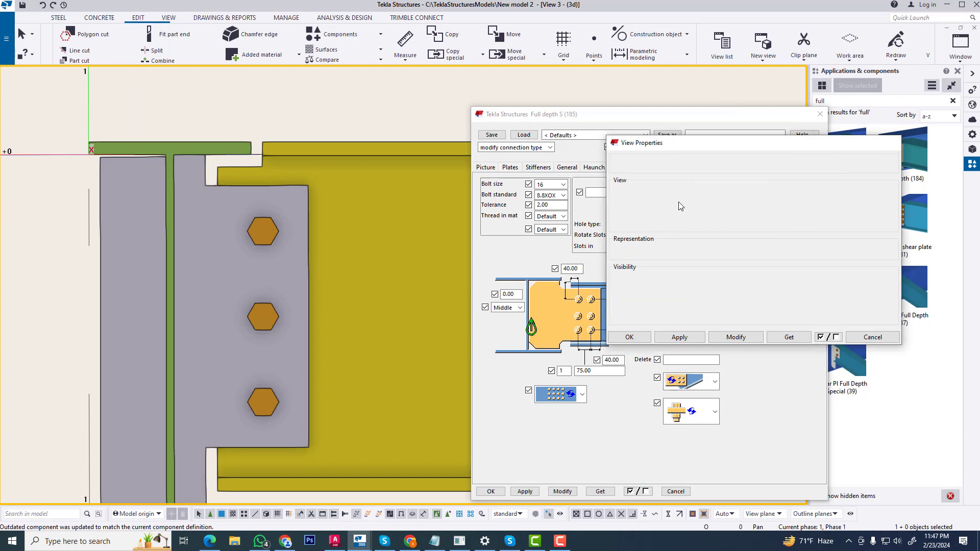
Set the manual notch lengths and depths to 30 mm at both the sub-beam's upper and lower flanges, and apply them
{"action": "middle_click_drag", "start_coordinate": [314, 415], "coordinate": [300, 360]}
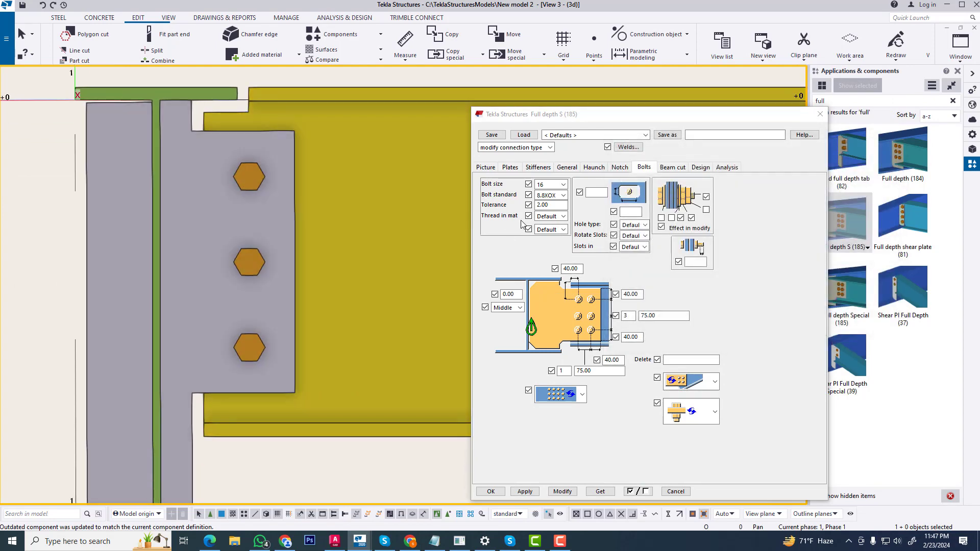
{"action": "left_click_drag", "start_coordinate": [648, 122], "coordinate": [539, 117]}
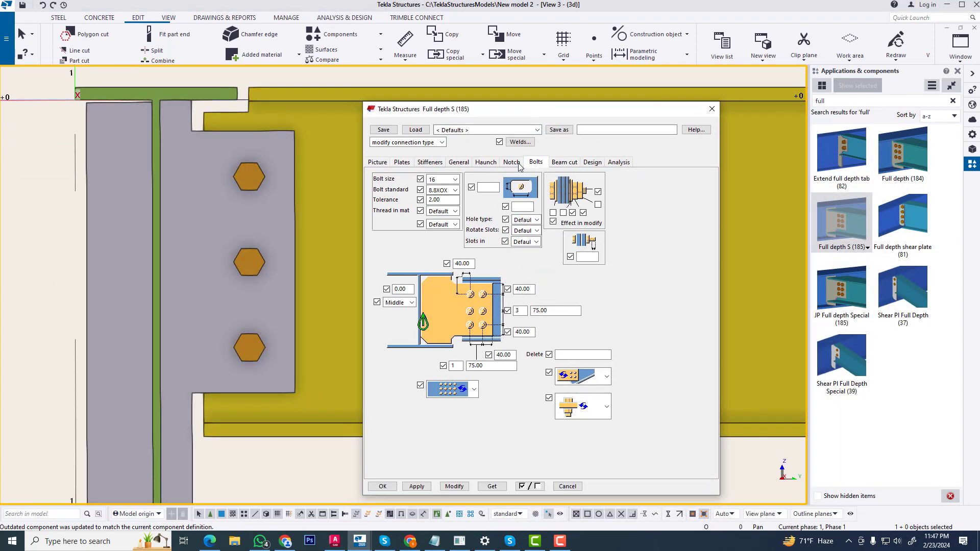
{"action": "left_click", "coordinate": [513, 162]}
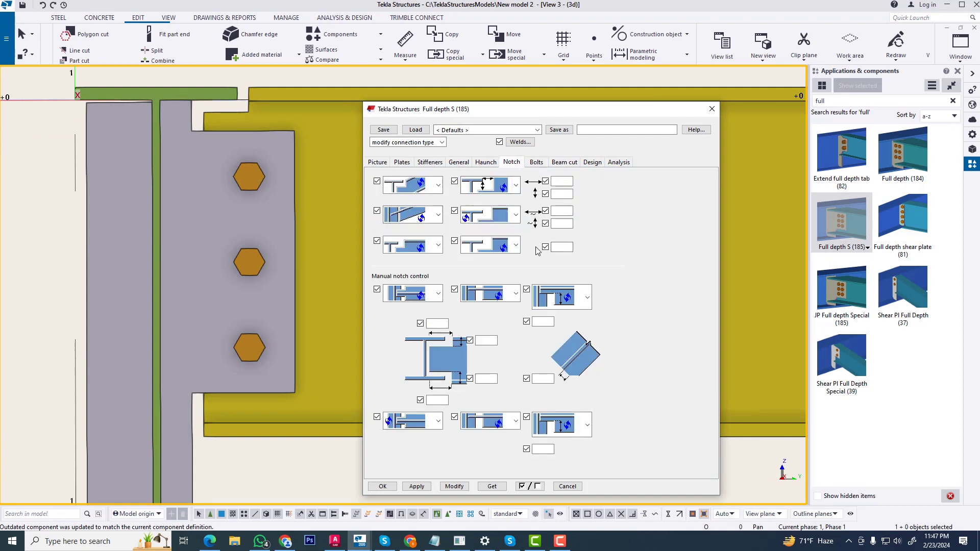
{"action": "left_click_drag", "start_coordinate": [511, 113], "coordinate": [560, 88]}
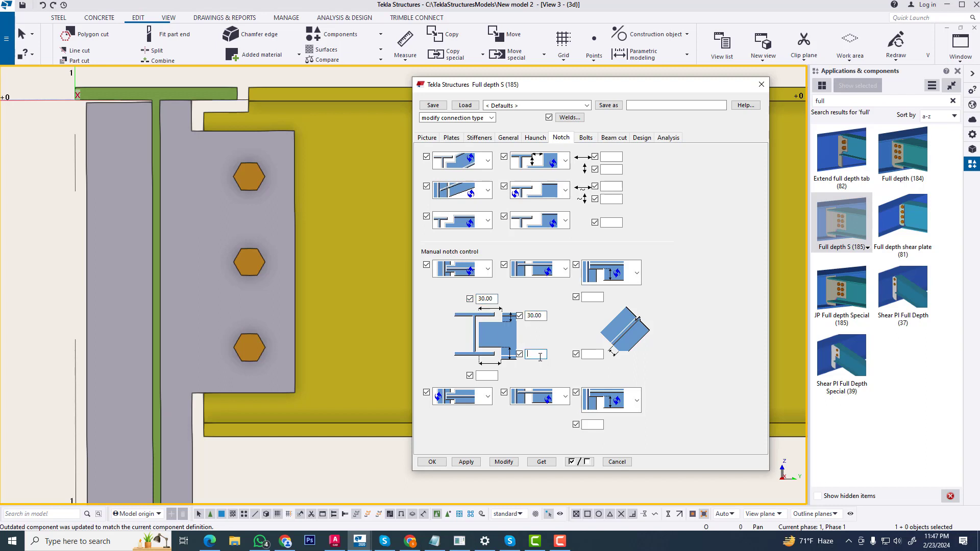
{"action": "left_click", "coordinate": [484, 377]}
{"action": "type", "text": "30"}
{"action": "left_click", "coordinate": [504, 462]}
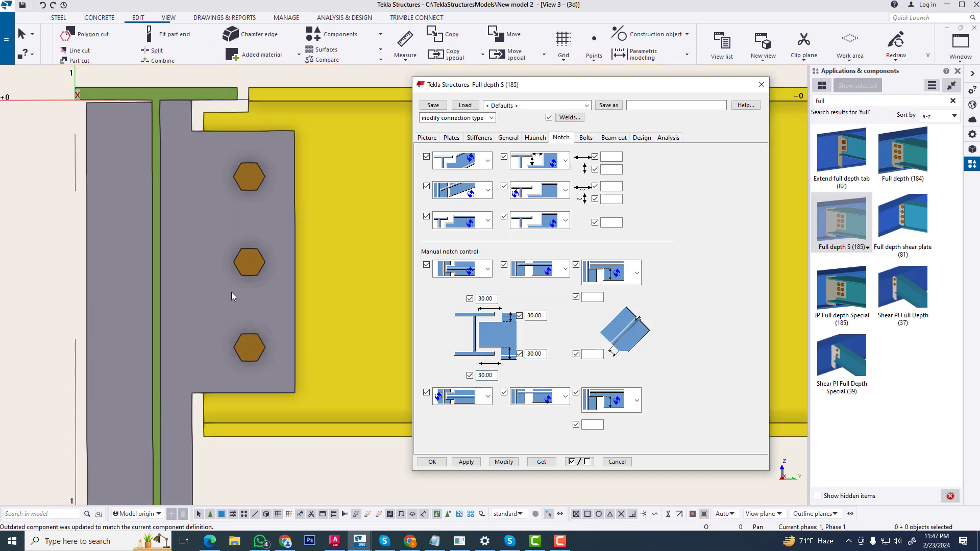
{"action": "middle_click_drag", "start_coordinate": [267, 216], "coordinate": [268, 235]}
{"action": "right_click", "coordinate": [19, 188]}
{"action": "left_click", "coordinate": [49, 259]}
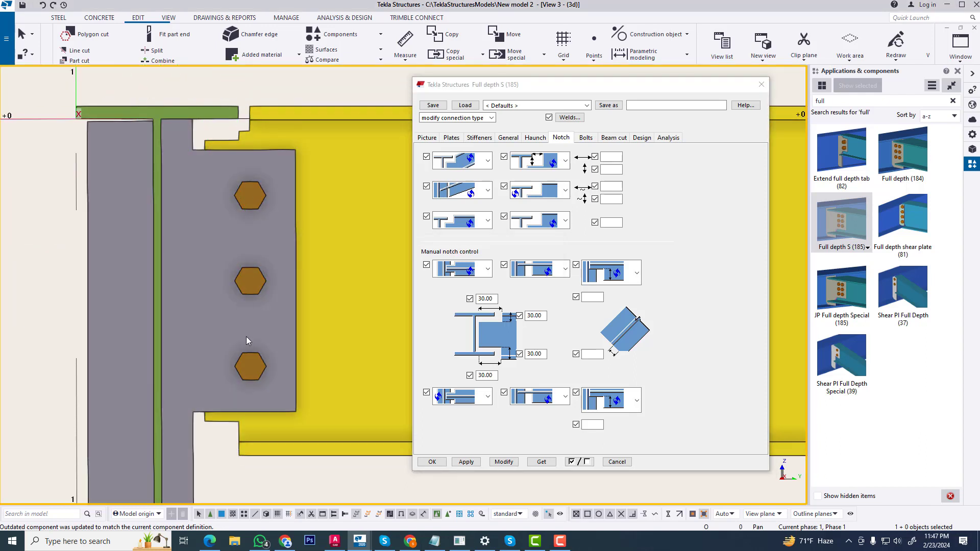
{"action": "left_click", "coordinate": [659, 35]}
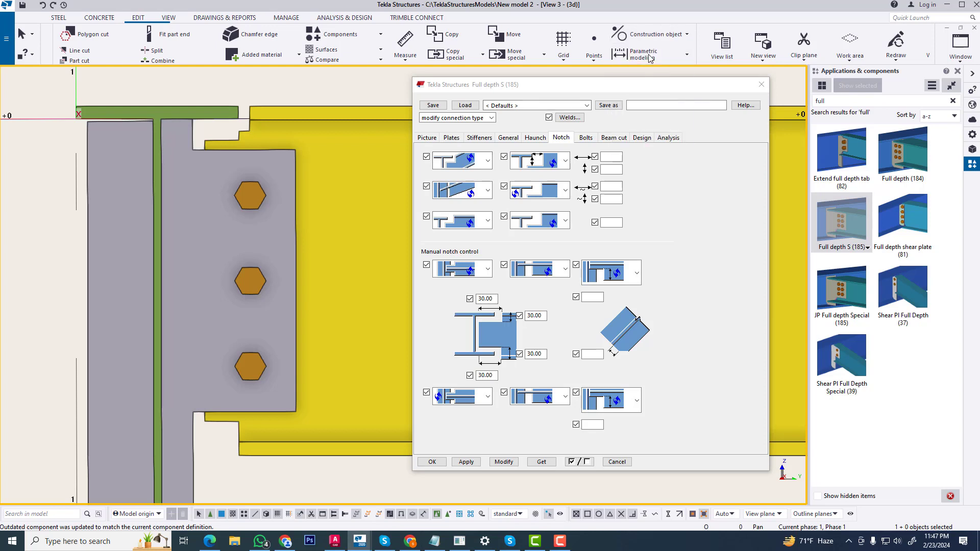
Draw a vertical construction line down through the end of the sub-beam's upper flange, and end the command
{"action": "left_click", "coordinate": [249, 106]}
{"action": "left_click", "coordinate": [250, 471]}
{"action": "right_click", "coordinate": [299, 94]}
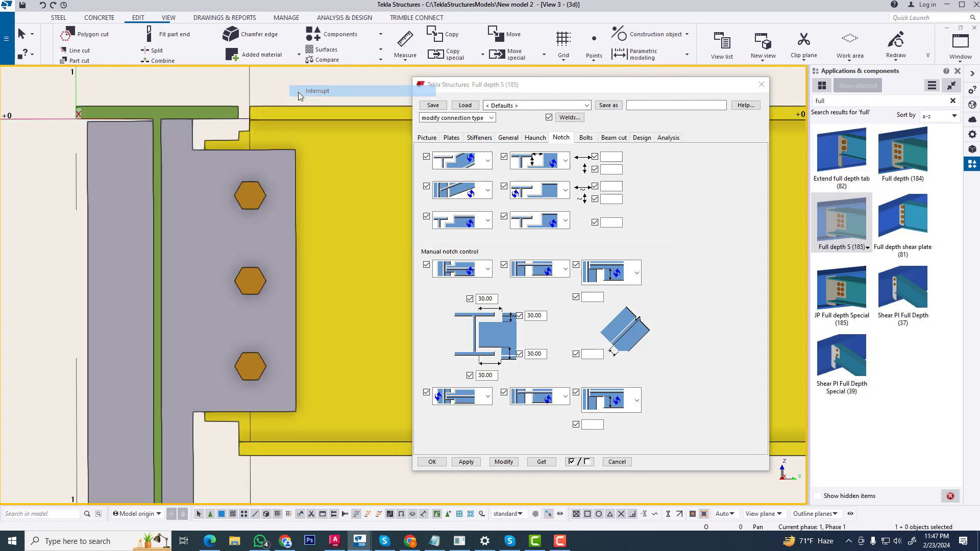
{"action": "left_click", "coordinate": [332, 151]}
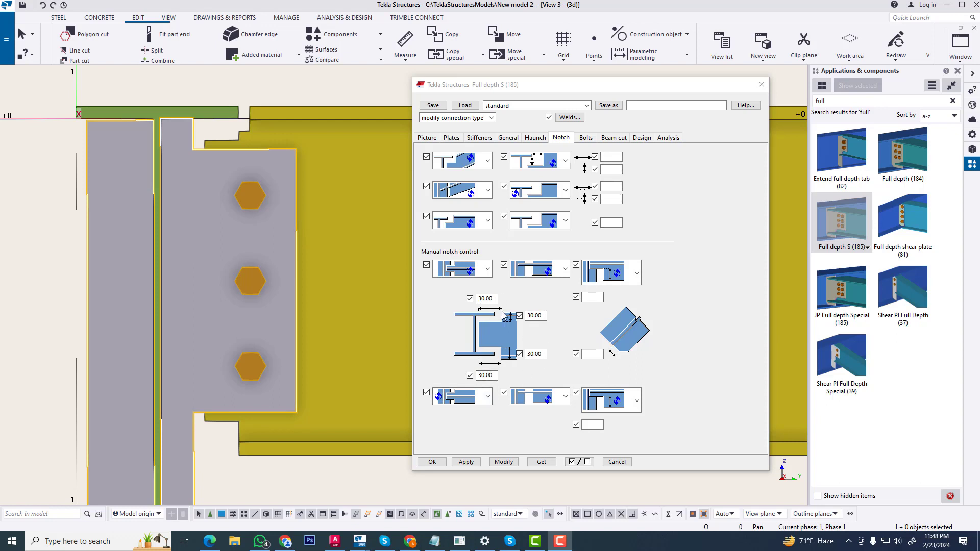
Set the upper and lower manual notch depths to 25 mm and the automatic notch's vertical value to 15 mm, applying them to the connection
{"action": "double_click", "coordinate": [542, 316]}
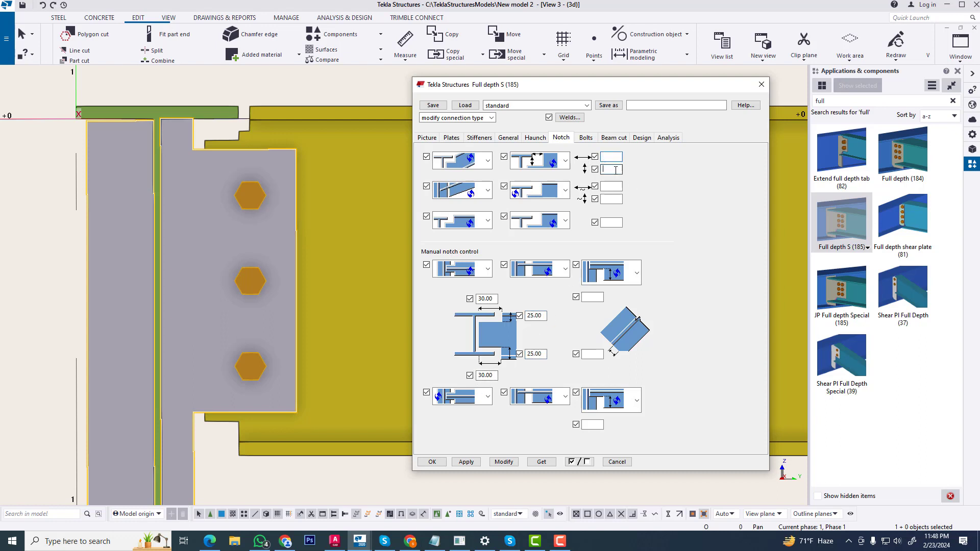
{"action": "left_click", "coordinate": [503, 462]}
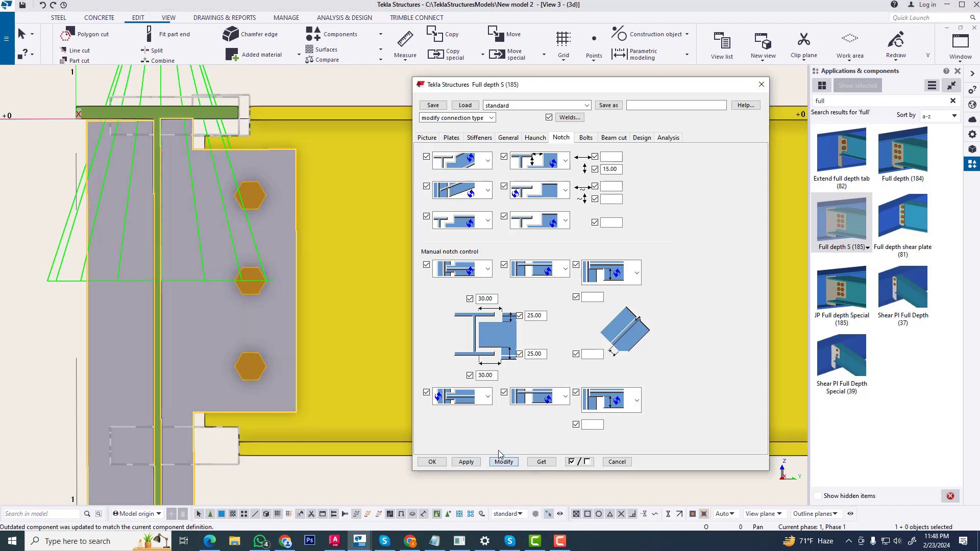
{"action": "right_click", "coordinate": [30, 335]}
{"action": "left_click", "coordinate": [64, 392]}
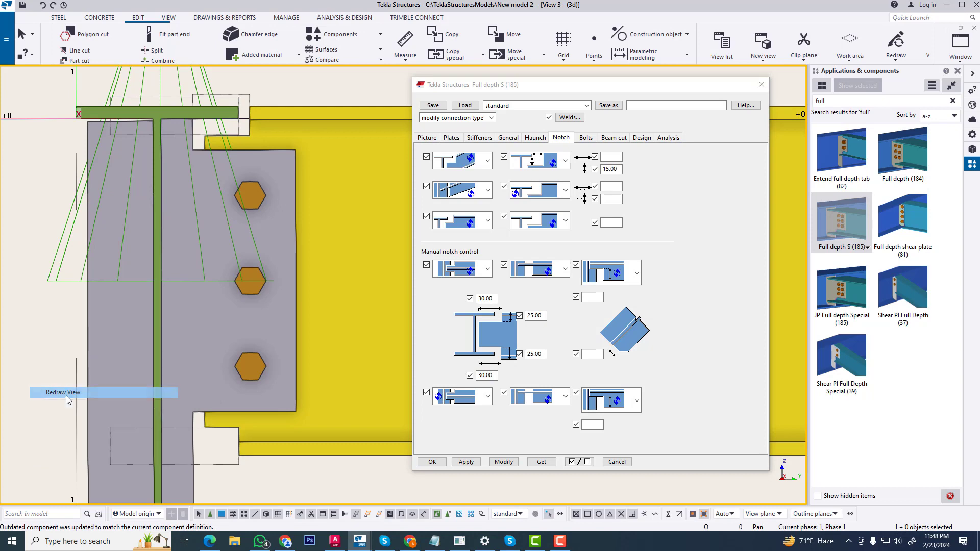
{"action": "left_click", "coordinate": [503, 462]}
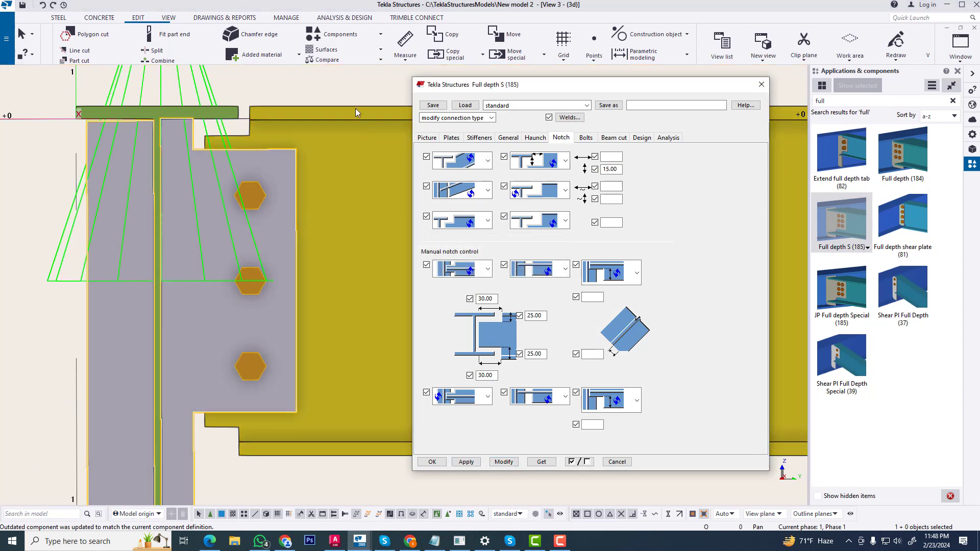
Turn on the display of construction lines in the back view's object visibility settings
{"action": "double_click", "coordinate": [348, 92]}
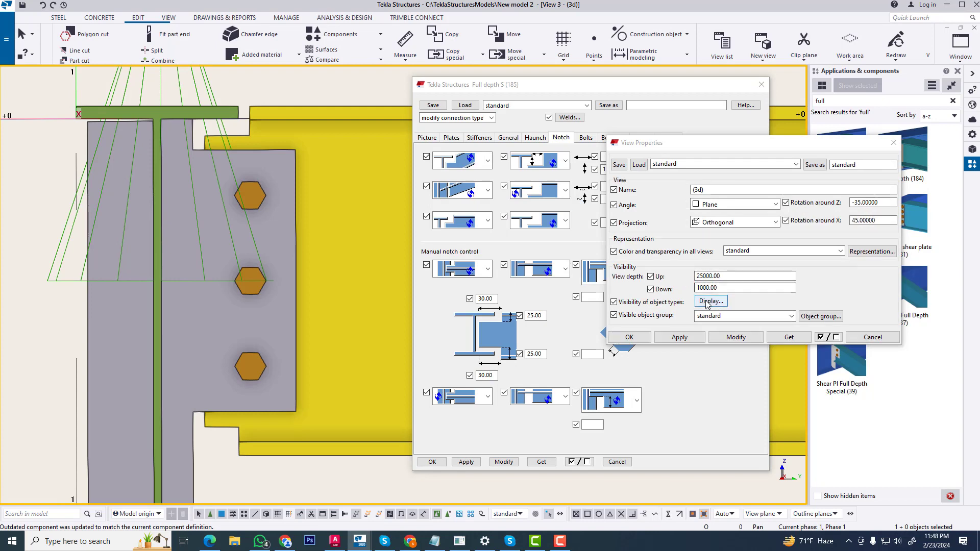
{"action": "left_click", "coordinate": [710, 301]}
{"action": "left_click", "coordinate": [719, 440]}
{"action": "left_click", "coordinate": [685, 471]}
{"action": "left_click", "coordinate": [614, 471]}
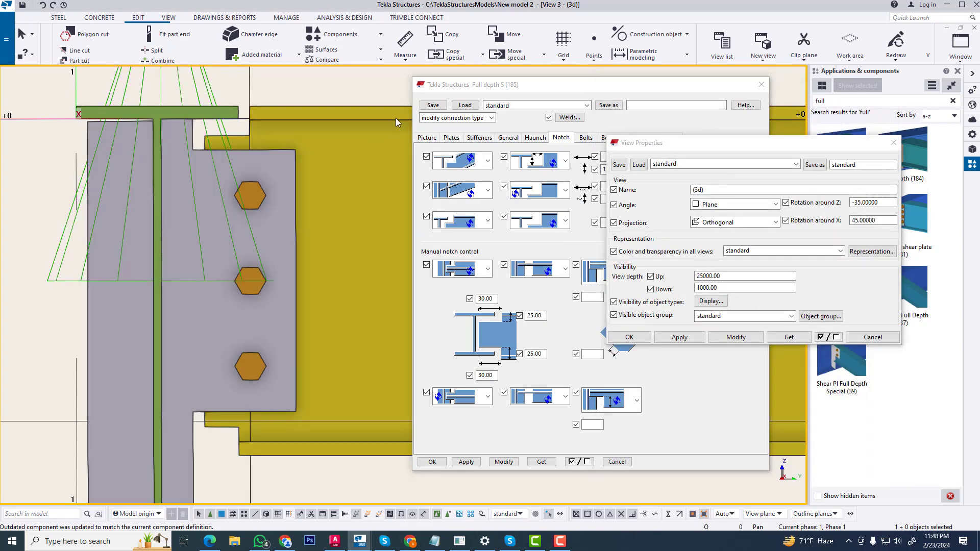
Measure the horizontal distance from the sub-beam's lower notched web end to the vertical construction line
{"action": "left_click", "coordinate": [404, 55]}
{"action": "left_click", "coordinate": [409, 98]}
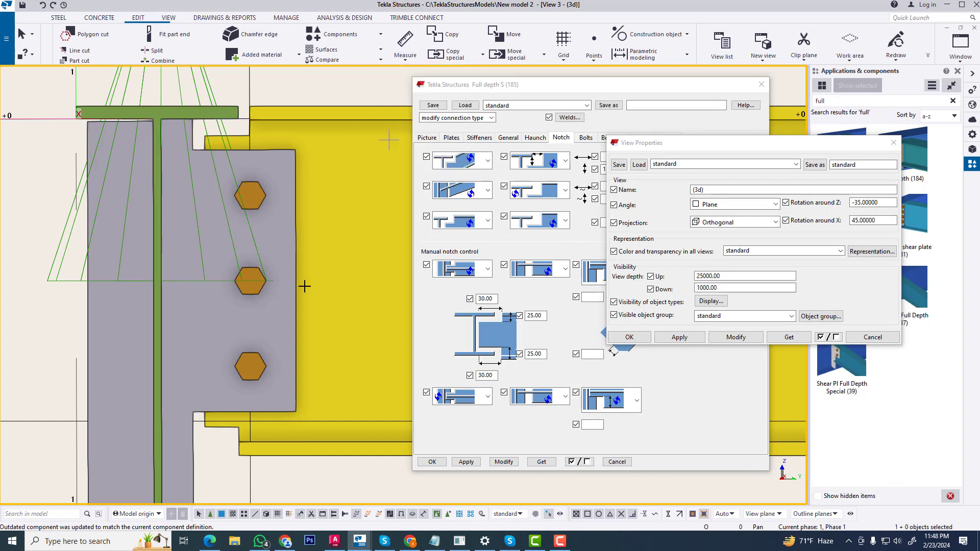
{"action": "scroll", "coordinate": [214, 416], "scroll_direction": "up", "scroll_amount": 2}
{"action": "middle_click_drag", "start_coordinate": [197, 462], "coordinate": [168, 395]}
{"action": "left_click", "coordinate": [177, 371]}
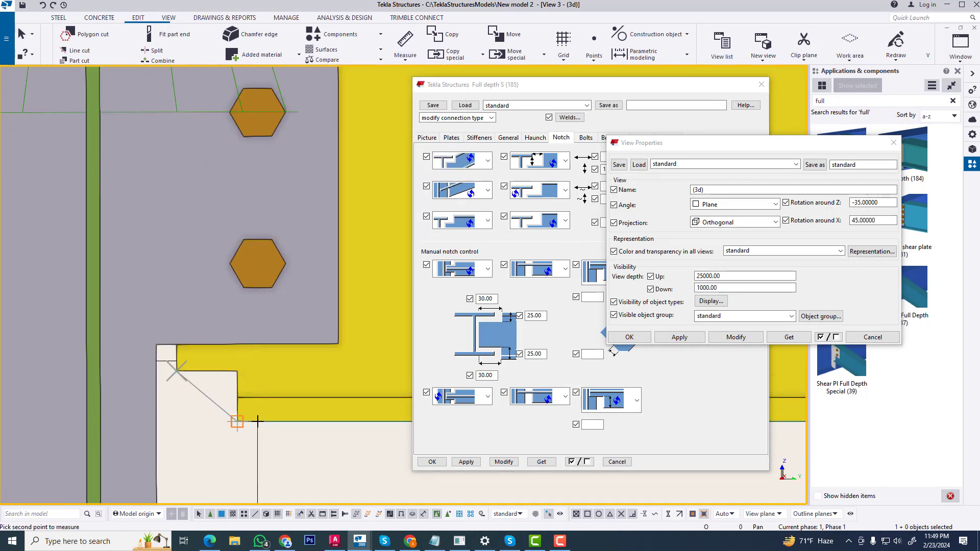
{"action": "left_click", "coordinate": [258, 421]}
{"action": "left_click", "coordinate": [255, 375]}
{"action": "right_click", "coordinate": [169, 400]}
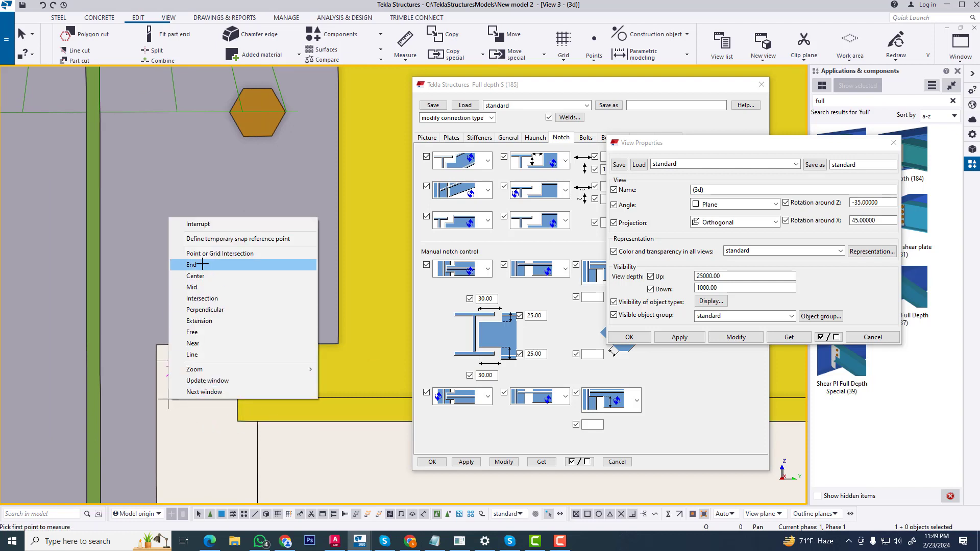
{"action": "left_click", "coordinate": [203, 224]}
{"action": "scroll", "coordinate": [161, 362], "scroll_direction": "down", "scroll_amount": 2}
{"action": "middle_click_drag", "start_coordinate": [284, 421], "coordinate": [276, 447]}
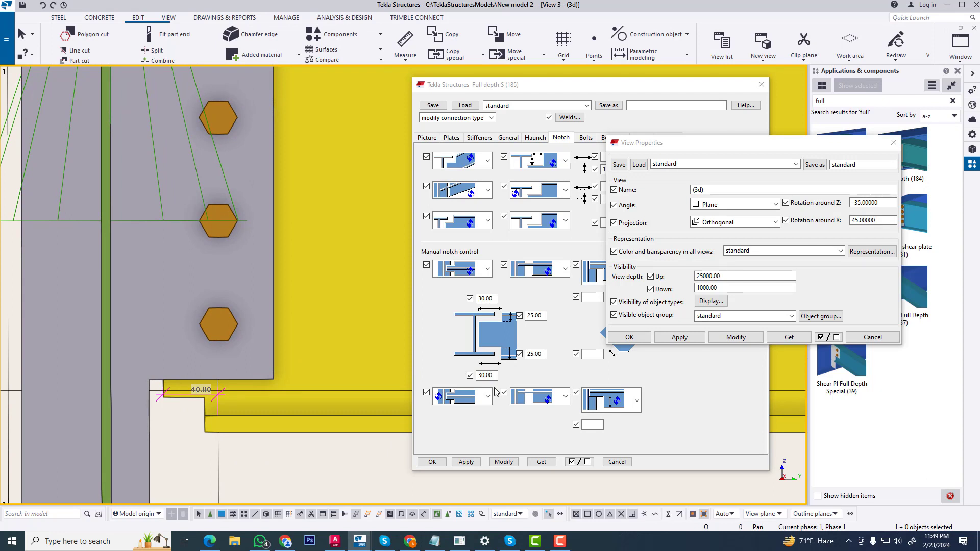
{"action": "scroll", "coordinate": [295, 333], "scroll_direction": "down", "scroll_amount": 2}
{"action": "mouse_move", "coordinate": [290, 324]}
{"action": "middle_mouse_down"}
{"action": "mouse_move", "coordinate": [294, 357]}
{"action": "mouse_move", "coordinate": [294, 333]}
{"action": "middle_mouse_up"}
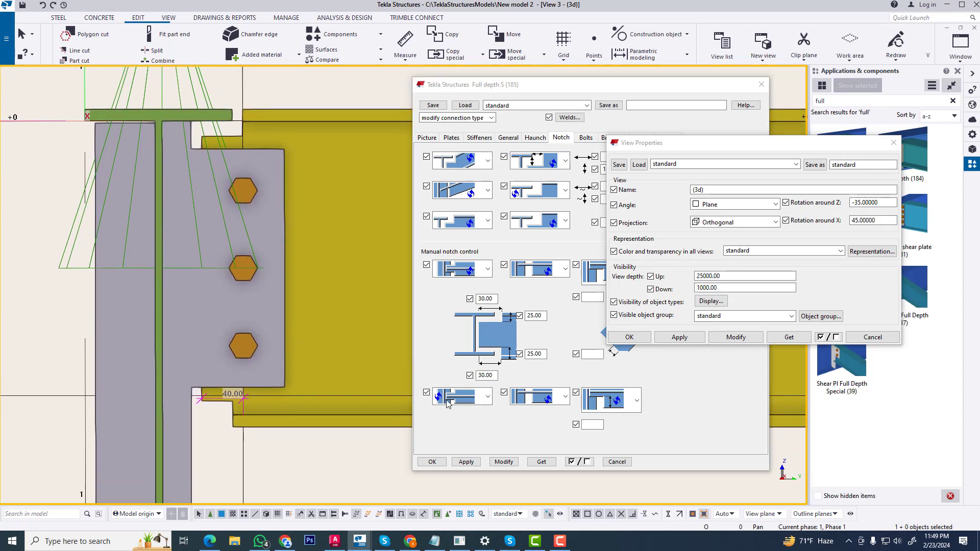
Set the lower manual notch length to 40 mm and apply it to the connection
{"action": "left_click_drag", "start_coordinate": [492, 375], "coordinate": [471, 380]}
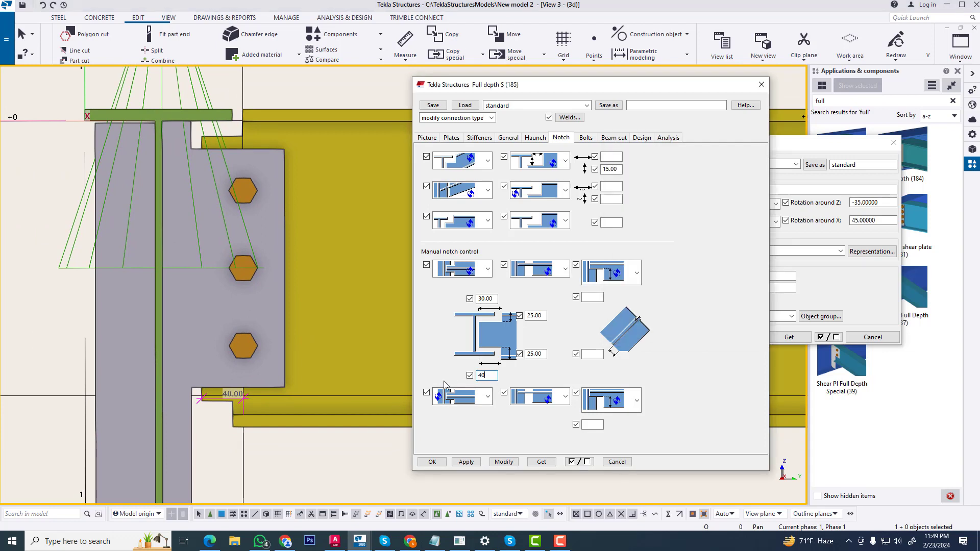
{"action": "type", "text": "40"}
{"action": "left_click", "coordinate": [504, 462]}
{"action": "left_click", "coordinate": [503, 462]}
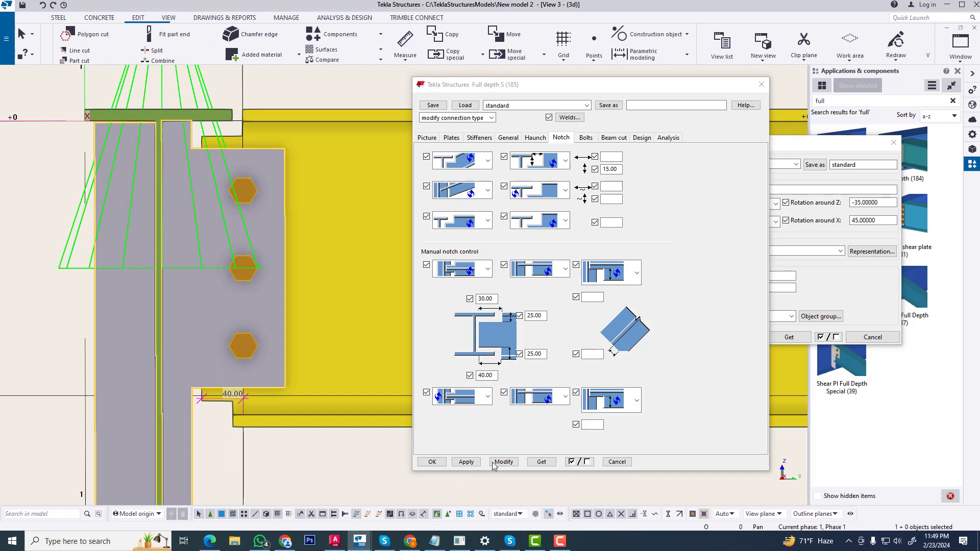
{"action": "middle_click_drag", "start_coordinate": [280, 254], "coordinate": [280, 306]}
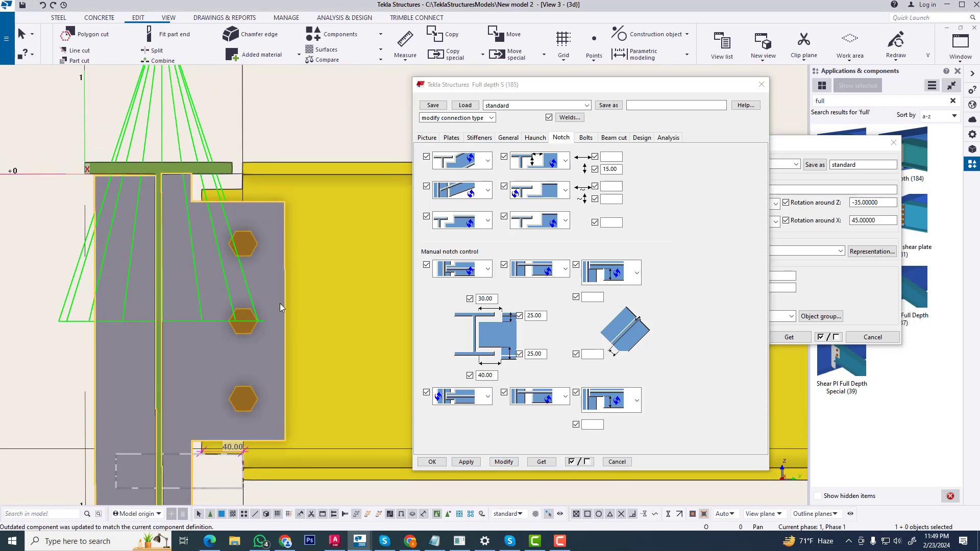
{"action": "right_click", "coordinate": [291, 110]}
{"action": "left_click", "coordinate": [313, 156]}
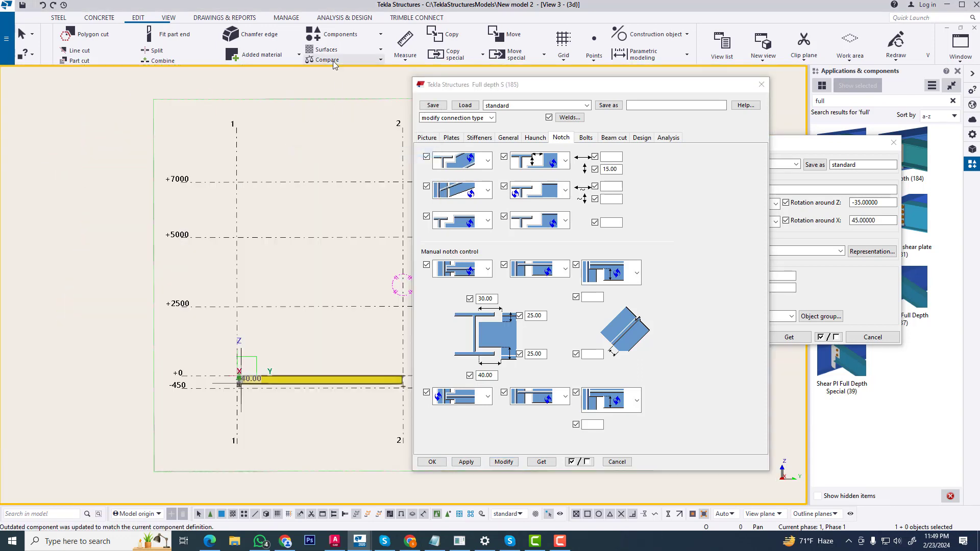
Measure the vertical distance between the sub-beam's upper notch edge and the shear plate's upper edge
{"action": "scroll", "coordinate": [244, 387], "scroll_direction": "up", "scroll_amount": 10}
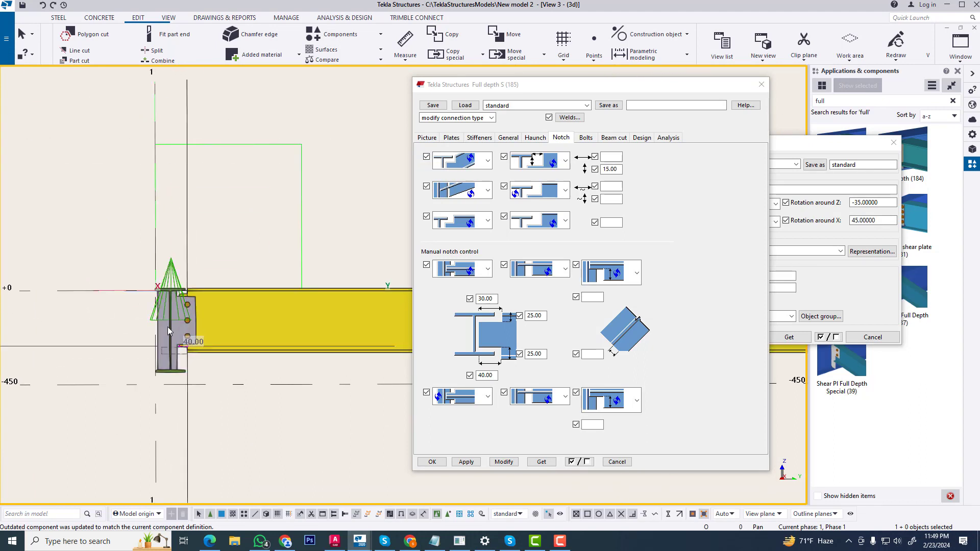
{"action": "scroll", "coordinate": [215, 285], "scroll_direction": "up", "scroll_amount": 3}
{"action": "left_click", "coordinate": [405, 55]}
{"action": "left_click", "coordinate": [420, 128]}
{"action": "scroll", "coordinate": [214, 193], "scroll_direction": "up", "scroll_amount": 2}
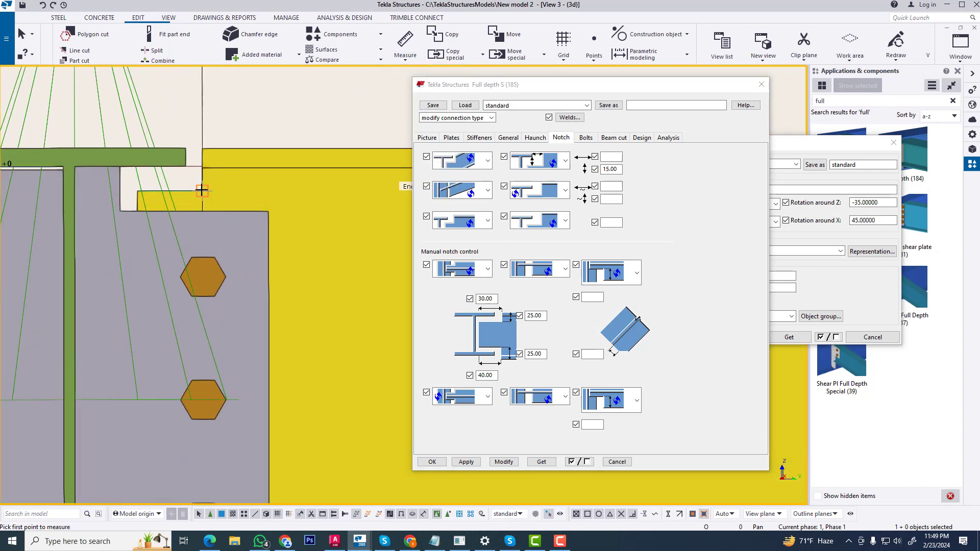
{"action": "left_click", "coordinate": [202, 206]}
{"action": "left_click", "coordinate": [203, 209]}
{"action": "left_click", "coordinate": [249, 204]}
Measure the vertical distance between the lower notch edge and the shear plate's lower edge, and redraw the view
{"action": "scroll", "coordinate": [258, 350], "scroll_direction": "down", "scroll_amount": 2}
{"action": "scroll", "coordinate": [224, 393], "scroll_direction": "up", "scroll_amount": 4}
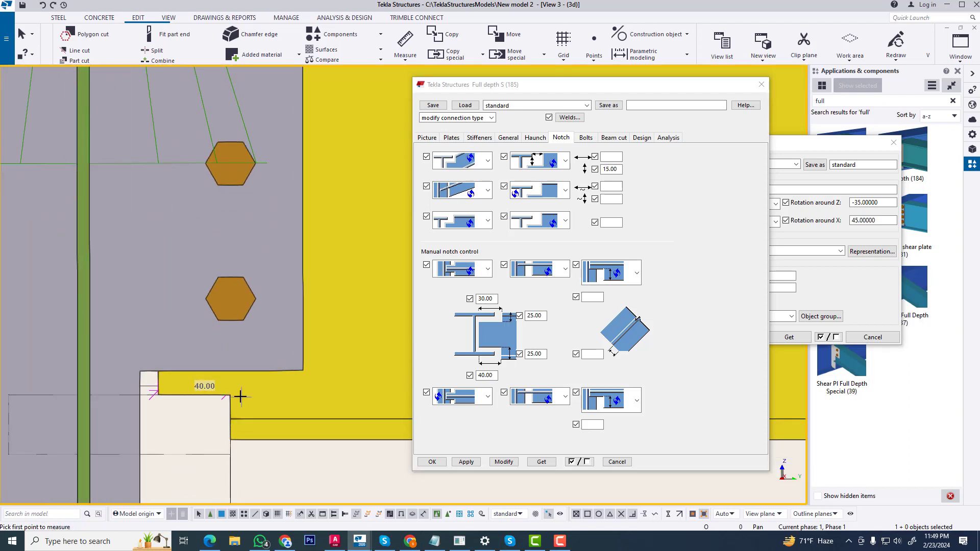
{"action": "left_click", "coordinate": [232, 395]}
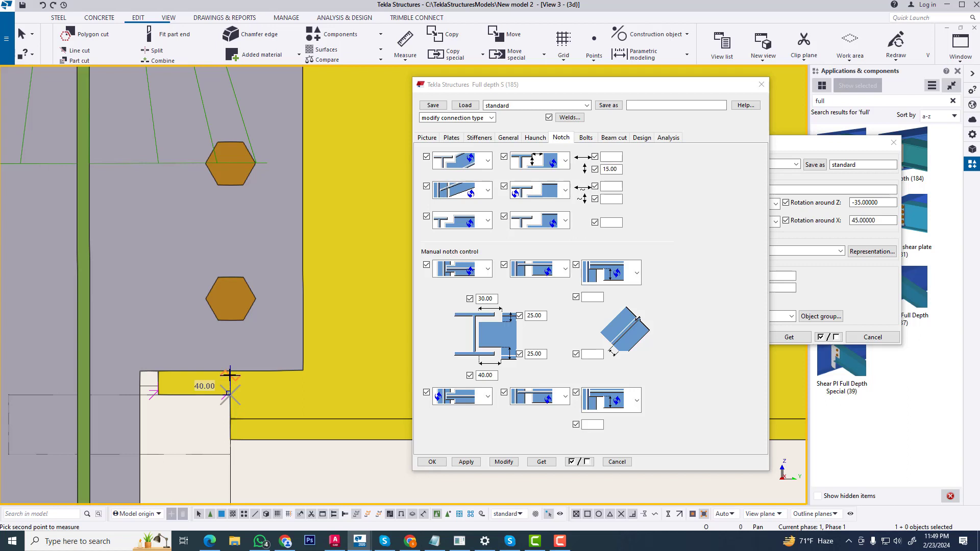
{"action": "left_click", "coordinate": [230, 373]}
{"action": "left_click", "coordinate": [321, 408]}
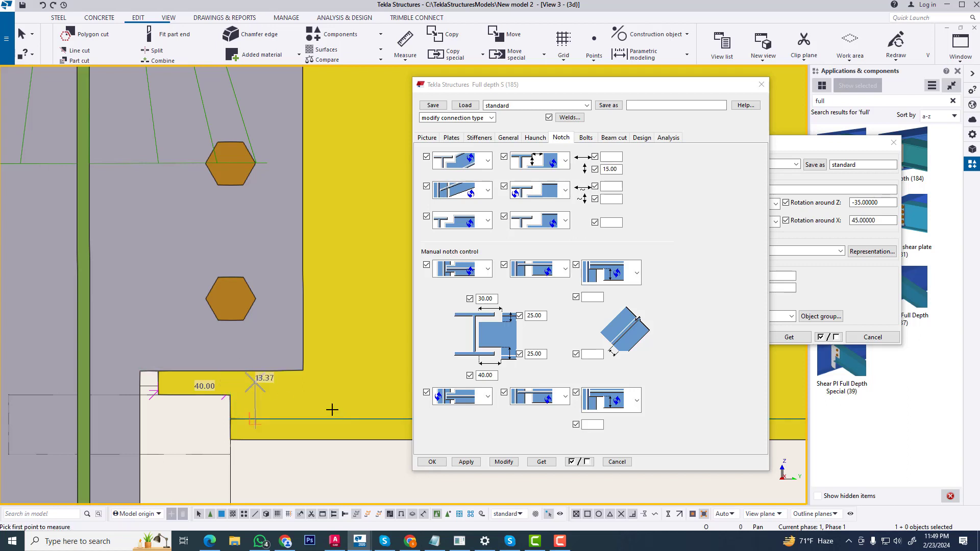
{"action": "scroll", "coordinate": [301, 413], "scroll_direction": "down", "scroll_amount": 2}
{"action": "middle_click_drag", "start_coordinate": [290, 332], "coordinate": [283, 361]}
{"action": "right_click", "coordinate": [305, 152]}
{"action": "left_click", "coordinate": [305, 156]}
{"action": "right_click", "coordinate": [305, 152]}
{"action": "left_click", "coordinate": [339, 210]}
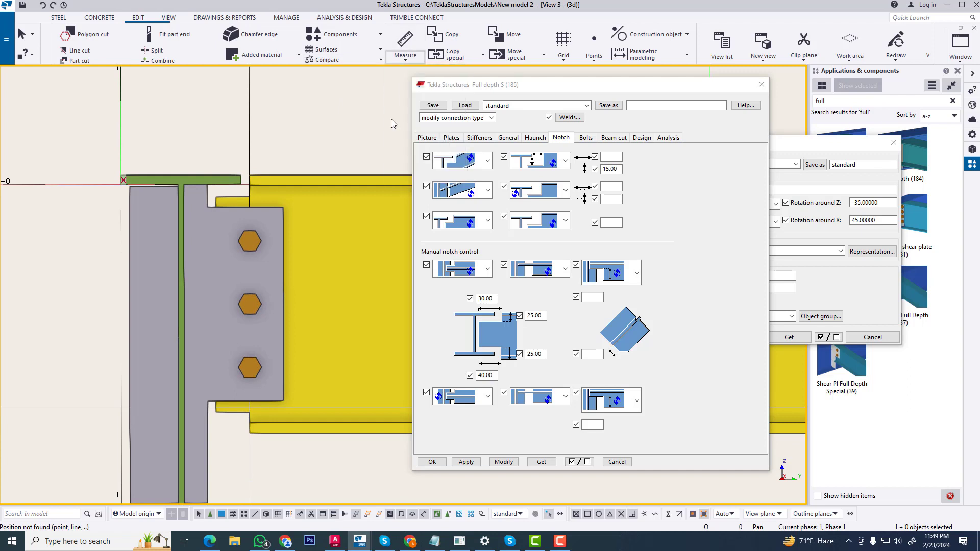
Measure the vertical depths of the sub-beam's upper and lower notches from the outer flange faces
{"action": "scroll", "coordinate": [236, 193], "scroll_direction": "up", "scroll_amount": 3}
{"action": "left_click", "coordinate": [233, 196]}
{"action": "left_click", "coordinate": [233, 157]}
{"action": "left_click", "coordinate": [326, 227]}
{"action": "scroll", "coordinate": [326, 227], "scroll_direction": "down", "scroll_amount": 1}
{"action": "middle_click_drag", "start_coordinate": [326, 227], "coordinate": [313, 157]}
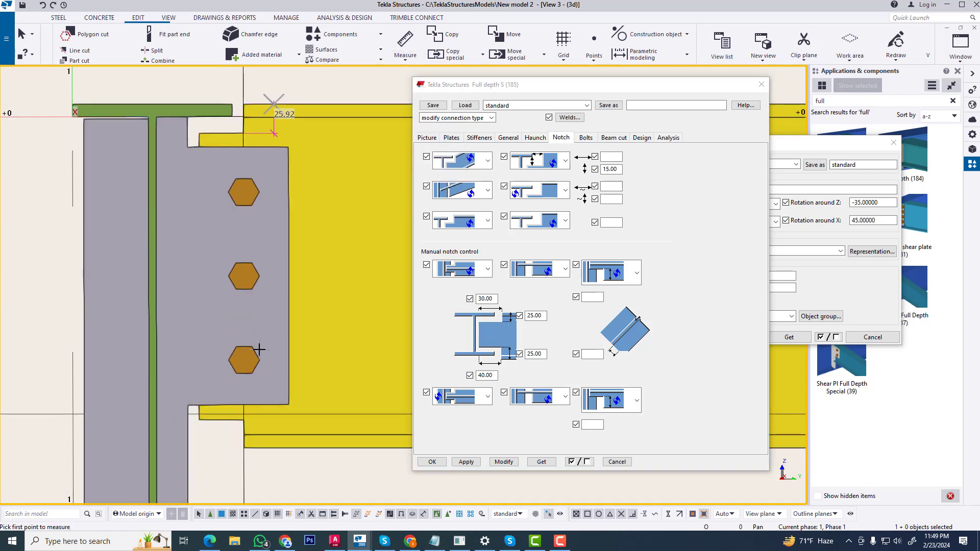
{"action": "left_click", "coordinate": [244, 420]}
{"action": "left_click", "coordinate": [244, 448]}
{"action": "left_click", "coordinate": [277, 441]}
{"action": "middle_click_drag", "start_coordinate": [307, 74], "coordinate": [300, 135]}
{"action": "right_click", "coordinate": [299, 120]}
{"action": "left_click", "coordinate": [319, 124]}
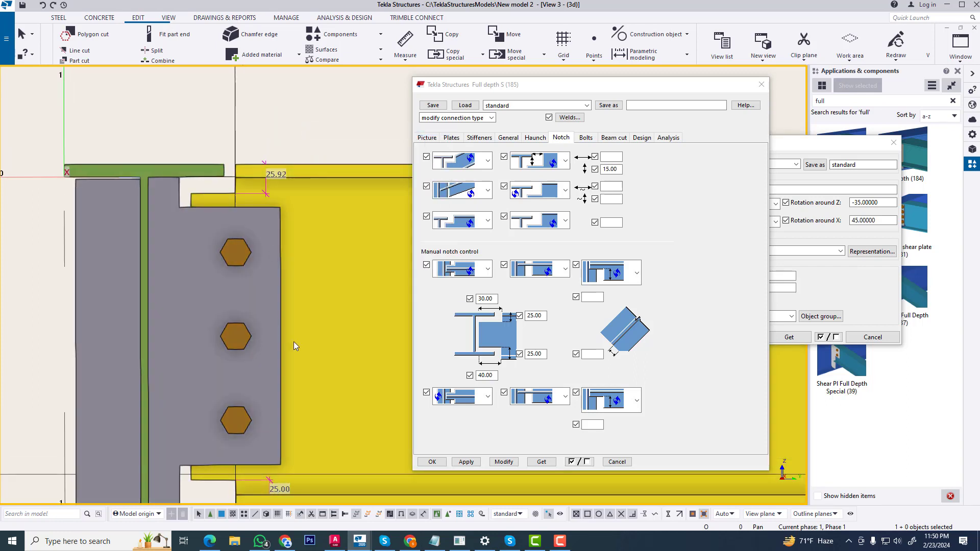
Set the upper manual notch depth to 25.08 mm and the automatic notch's vertical value to 14.08 mm, and redraw the view
{"action": "left_click", "coordinate": [545, 316]}
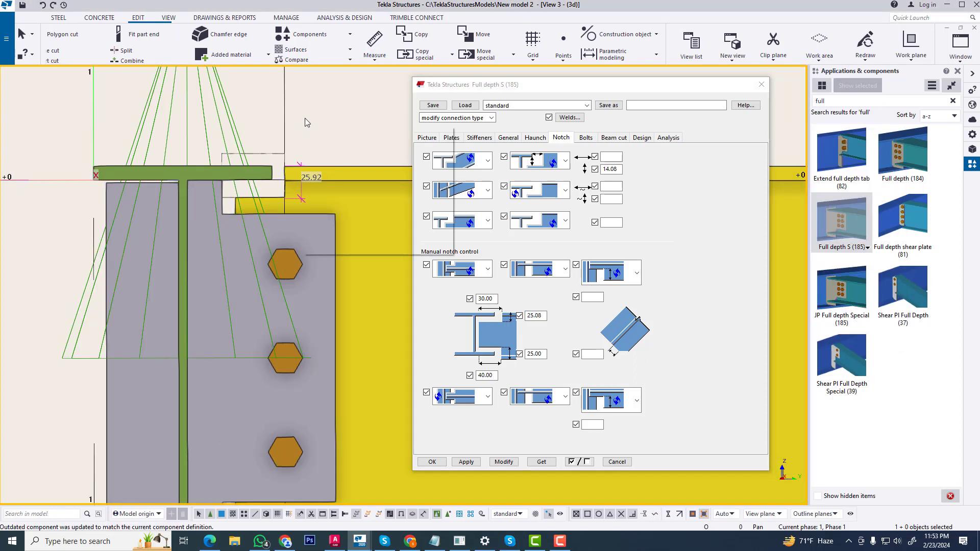
{"action": "right_click", "coordinate": [285, 173]}
{"action": "key", "text": "Escape"}
Measure the modified upper notch's vertical depth, clear the measurement, and close the connection's component settings
{"action": "left_click", "coordinate": [374, 57]}
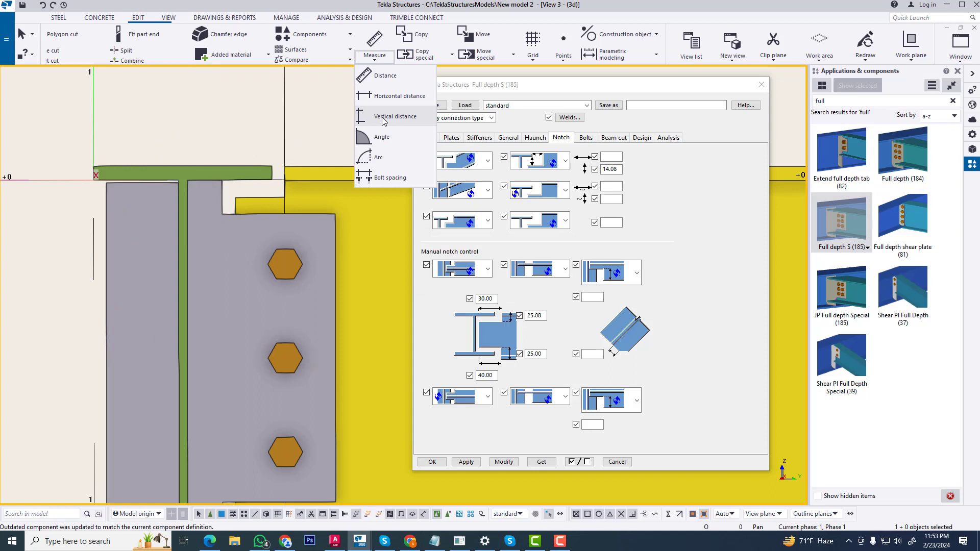
{"action": "left_click", "coordinate": [382, 119]}
{"action": "scroll", "coordinate": [299, 190], "scroll_direction": "up", "scroll_amount": 3}
{"action": "left_click", "coordinate": [274, 140]}
{"action": "left_click", "coordinate": [274, 202]}
{"action": "left_click", "coordinate": [334, 202]}
{"action": "key", "text": "Escape"}
{"action": "right_click", "coordinate": [320, 90]}
{"action": "left_click", "coordinate": [371, 149]}
{"action": "scroll", "coordinate": [97, 200], "scroll_direction": "down", "scroll_amount": 2}
{"action": "scroll", "coordinate": [229, 224], "scroll_direction": "down", "scroll_amount": 4}
{"action": "middle_click_drag", "start_coordinate": [252, 311], "coordinate": [272, 273]}
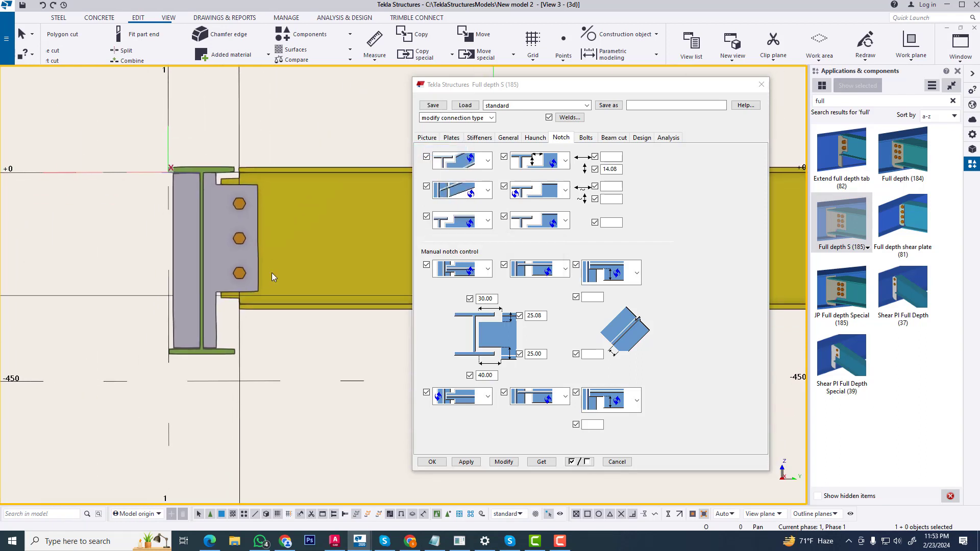
{"action": "scroll", "coordinate": [229, 246], "scroll_direction": "up", "scroll_amount": 1}
{"action": "left_click", "coordinate": [761, 84]}
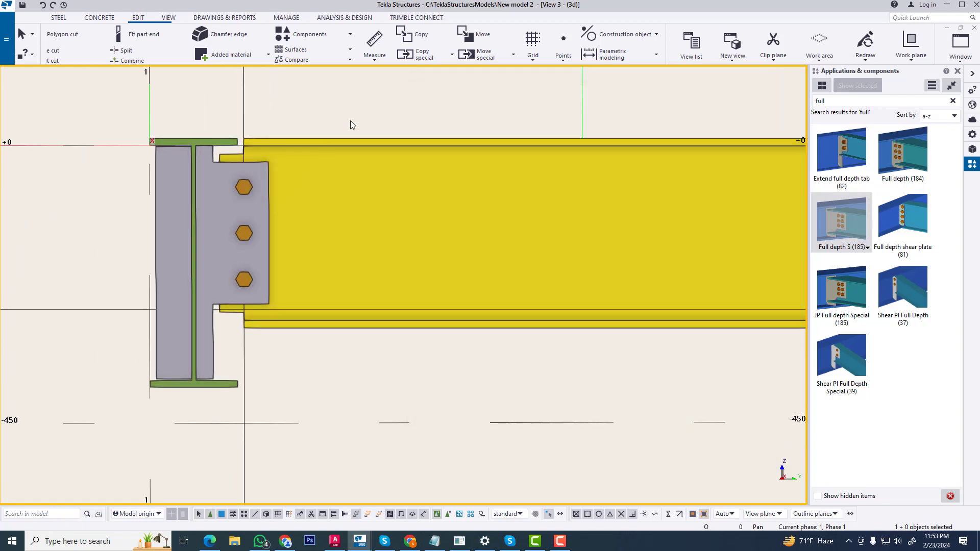
Explode the sub-beam to main-beam connection component into separate parts
{"action": "middle_click_drag", "start_coordinate": [278, 193], "coordinate": [352, 234]}
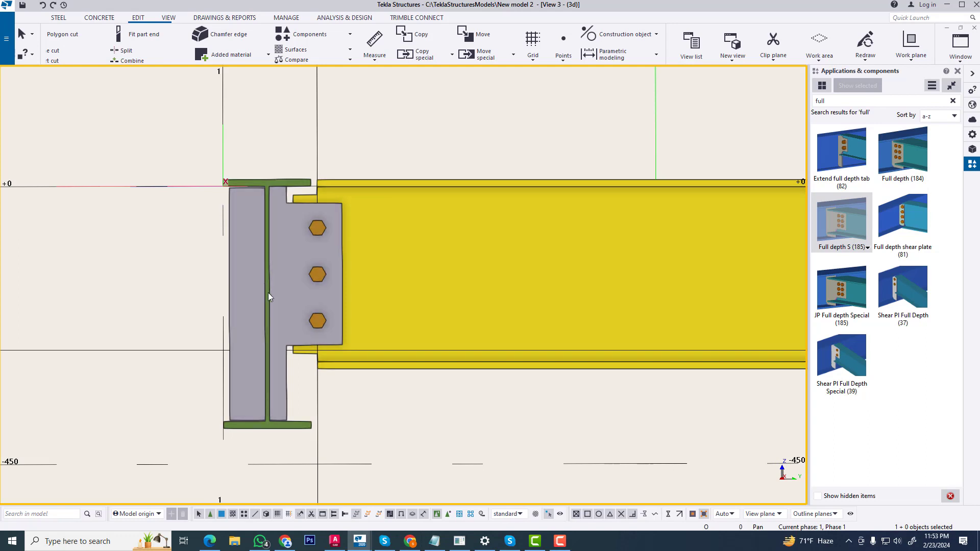
{"action": "scroll", "coordinate": [268, 293], "scroll_direction": "up", "scroll_amount": 1}
{"action": "scroll", "coordinate": [306, 163], "scroll_direction": "up", "scroll_amount": 1}
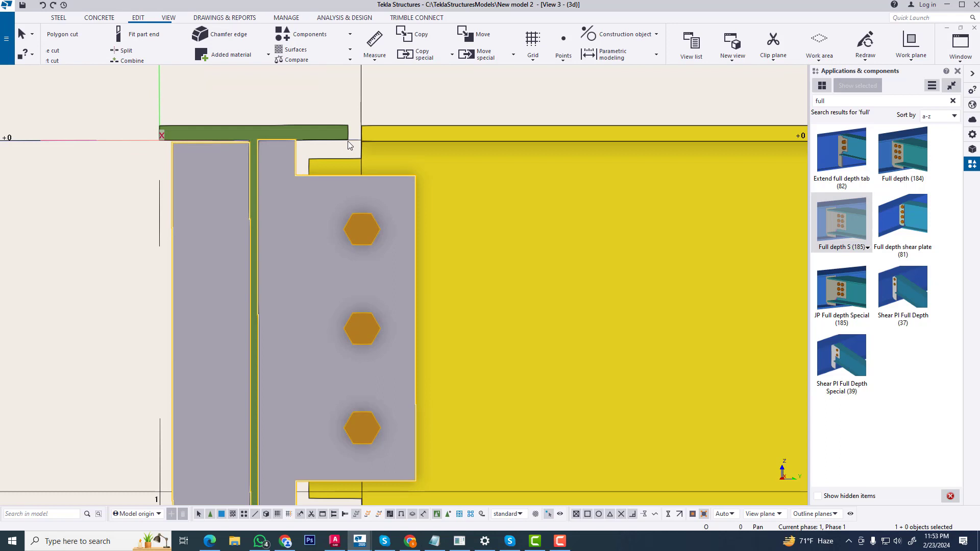
{"action": "scroll", "coordinate": [326, 153], "scroll_direction": "down", "scroll_amount": 2}
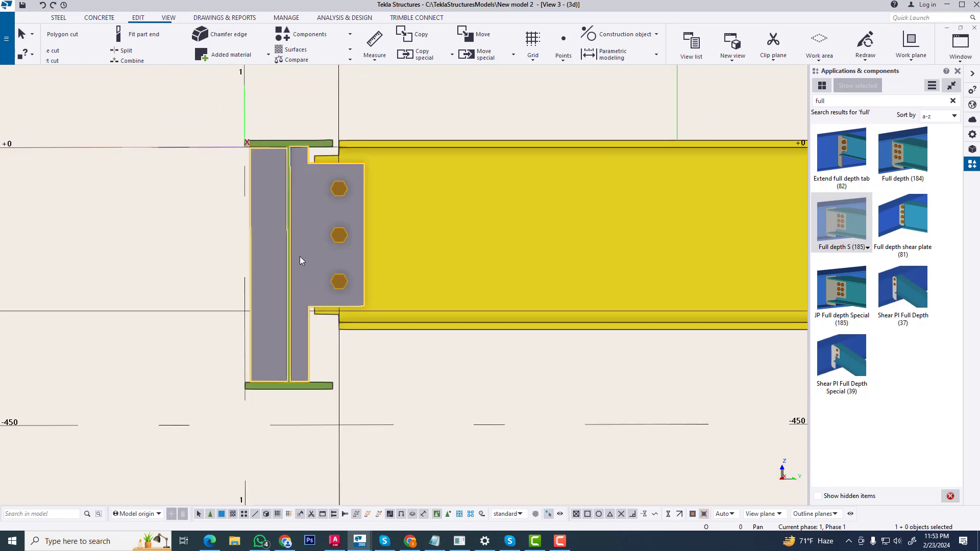
{"action": "scroll", "coordinate": [301, 396], "scroll_direction": "up", "scroll_amount": 1}
{"action": "right_click", "coordinate": [365, 195]}
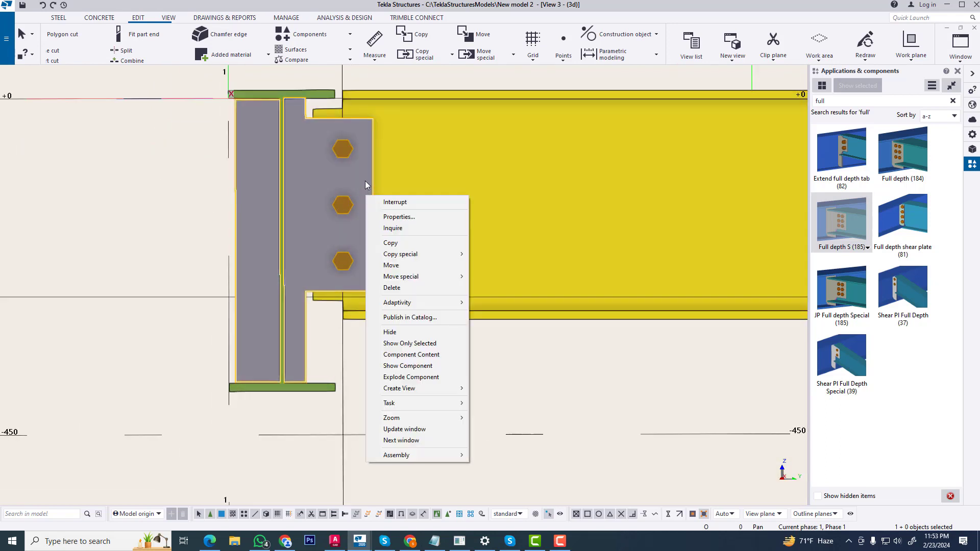
{"action": "left_click", "coordinate": [420, 377]}
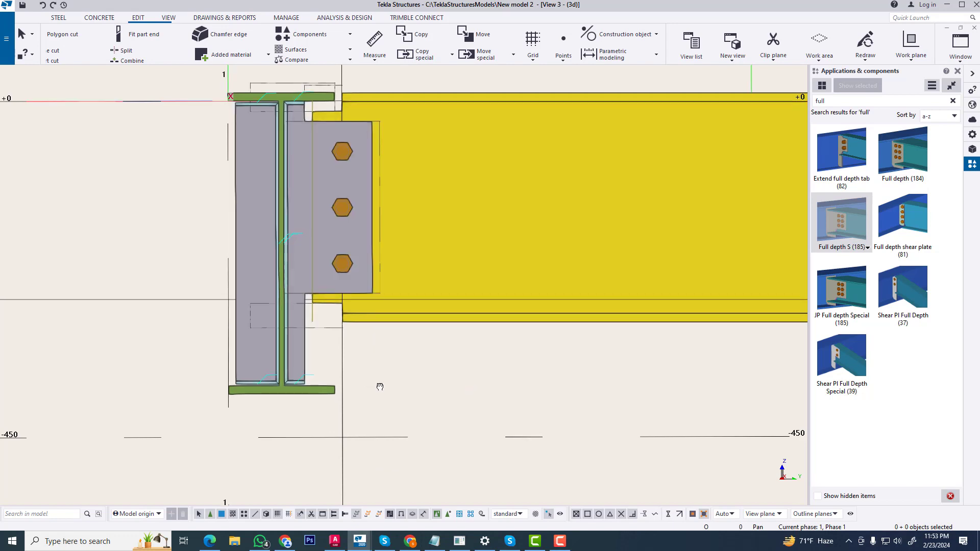
{"action": "middle_click_drag", "start_coordinate": [380, 387], "coordinate": [370, 430]}
{"action": "left_click", "coordinate": [441, 411]}
{"action": "scroll", "coordinate": [323, 201], "scroll_direction": "up", "scroll_amount": 2}
{"action": "scroll", "coordinate": [408, 280], "scroll_direction": "down", "scroll_amount": 2}
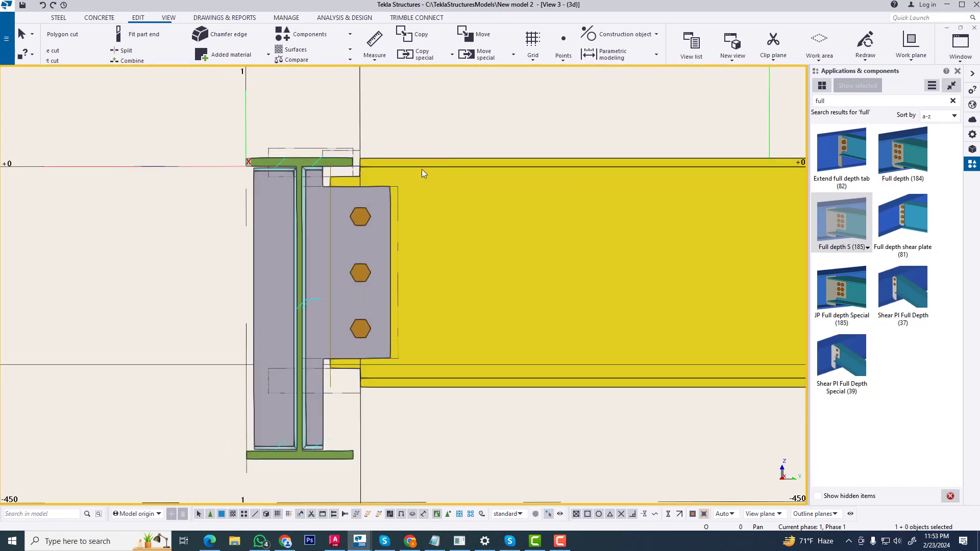
Move the four corner points along the shear plate's notched edges 40.07 mm in Y, aligning them with the main beam's flange edge
{"action": "scroll", "coordinate": [323, 182], "scroll_direction": "up", "scroll_amount": 1}
{"action": "scroll", "coordinate": [306, 173], "scroll_direction": "up", "scroll_amount": 2}
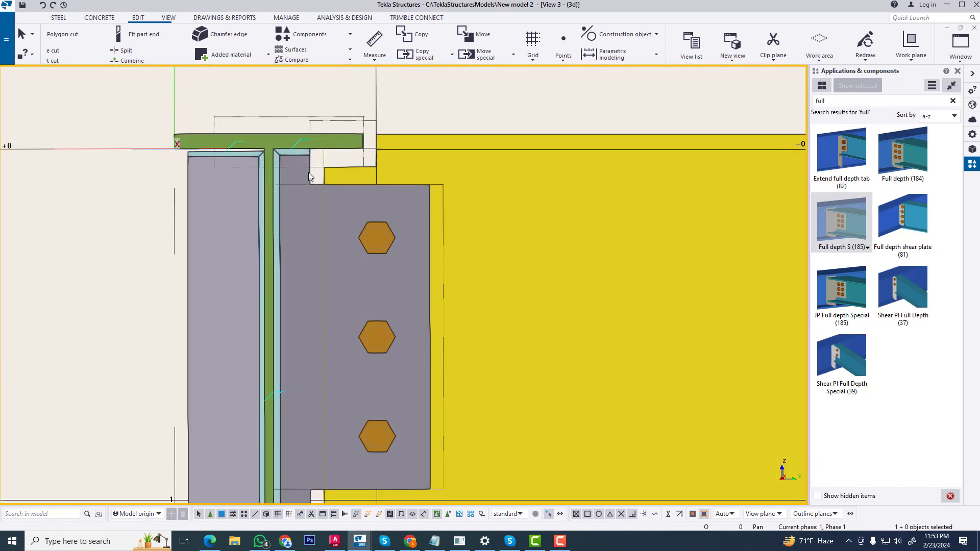
{"action": "left_click", "coordinate": [309, 176]}
{"action": "scroll", "coordinate": [312, 179], "scroll_direction": "down", "scroll_amount": 3}
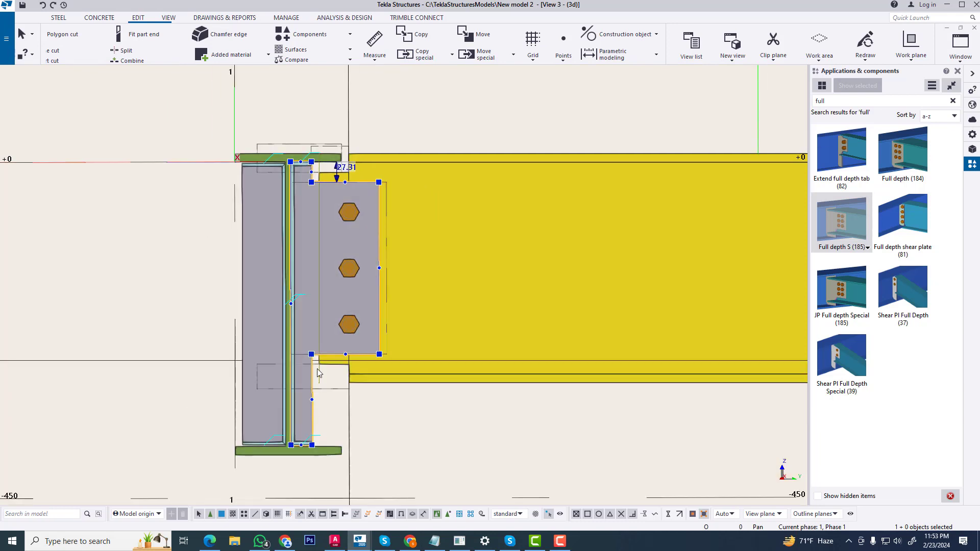
{"action": "left_click", "coordinate": [323, 448]}
{"action": "right_click", "coordinate": [414, 125]}
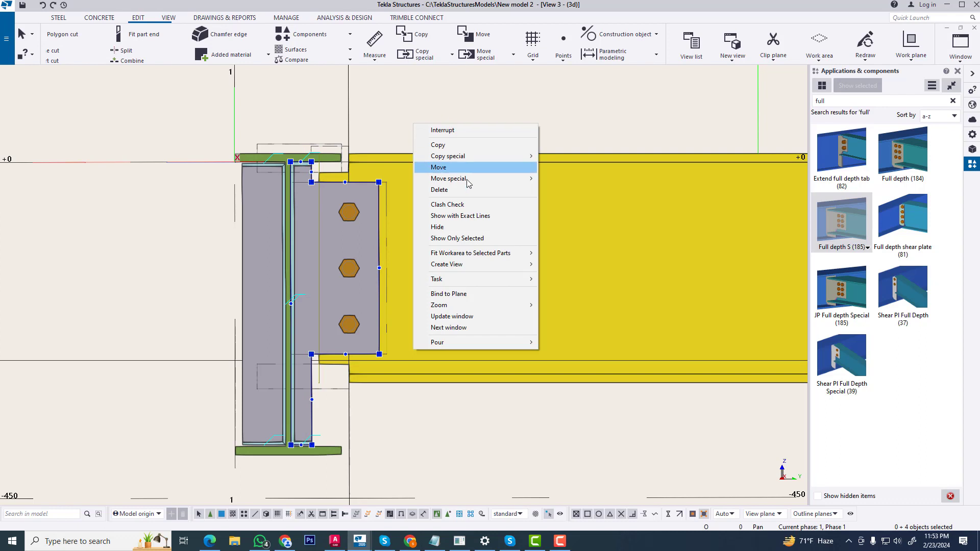
{"action": "mouse_move", "coordinate": [469, 183]}
{"action": "left_click", "coordinate": [568, 182]}
{"action": "scroll", "coordinate": [356, 159], "scroll_direction": "up", "scroll_amount": 5}
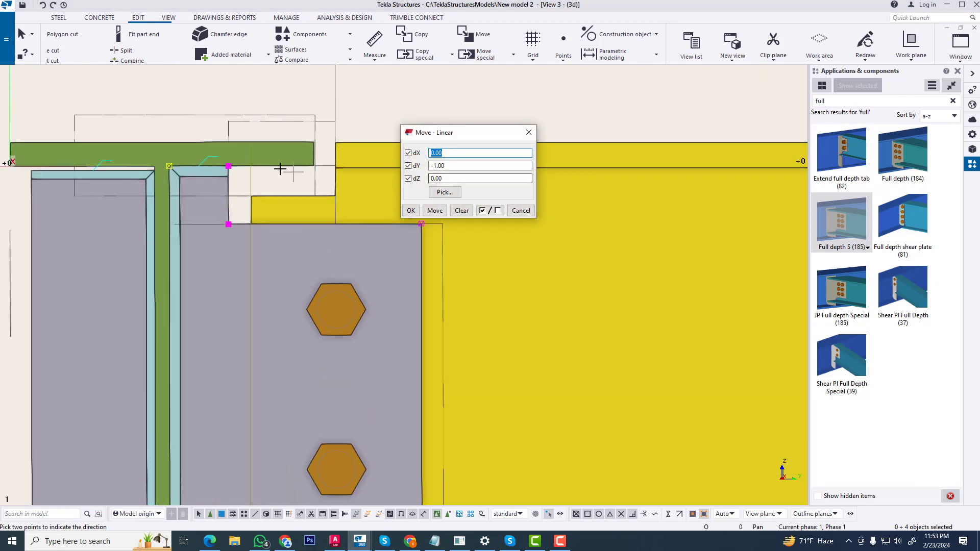
{"action": "scroll", "coordinate": [279, 168], "scroll_direction": "up", "scroll_amount": 5}
{"action": "left_click", "coordinate": [111, 209]}
{"action": "left_click", "coordinate": [294, 209]}
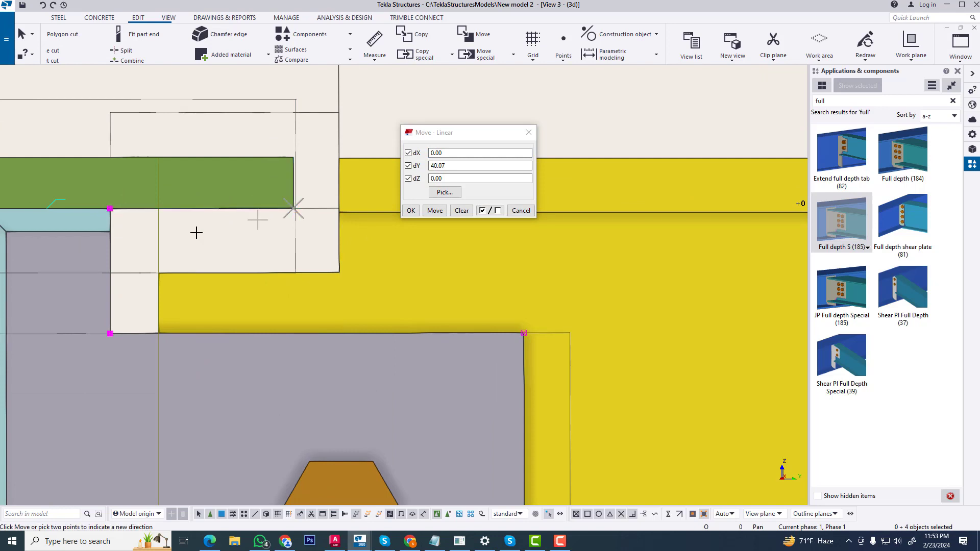
{"action": "left_click", "coordinate": [435, 211]}
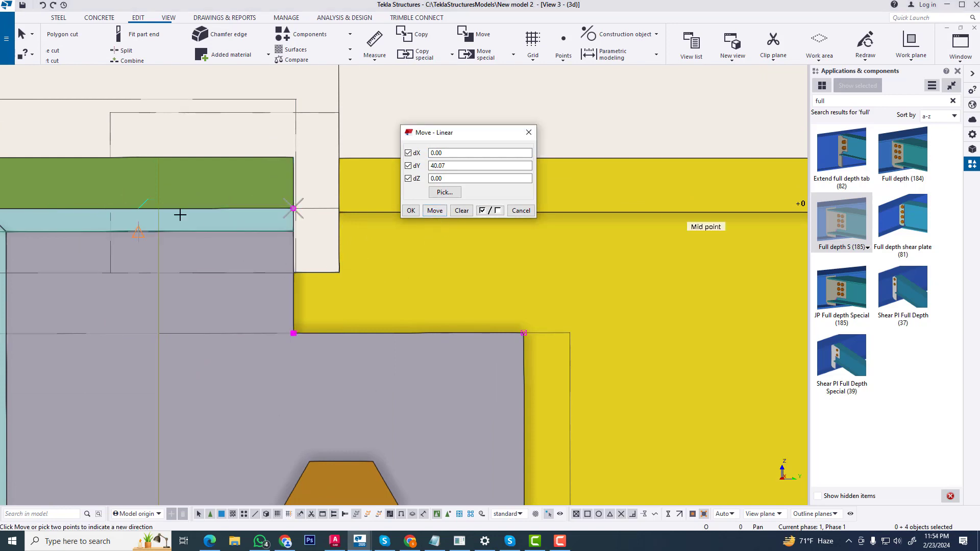
{"action": "left_click", "coordinate": [529, 132]}
{"action": "scroll", "coordinate": [463, 187], "scroll_direction": "down", "scroll_amount": 3}
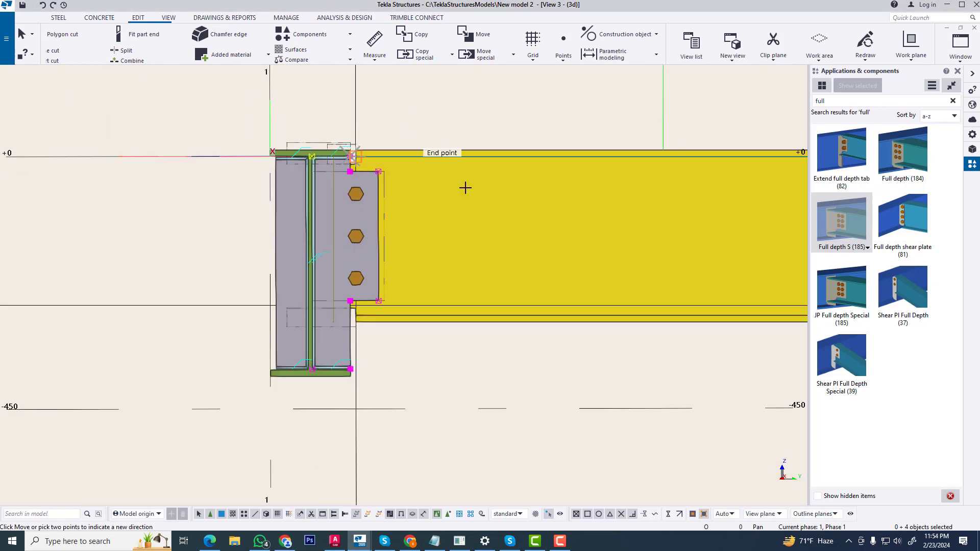
{"action": "scroll", "coordinate": [387, 324], "scroll_direction": "up", "scroll_amount": 2}
{"action": "left_click", "coordinate": [390, 304]}
Switch to the model view View 1 - 3d and redraw it
{"action": "left_click", "coordinate": [961, 43]}
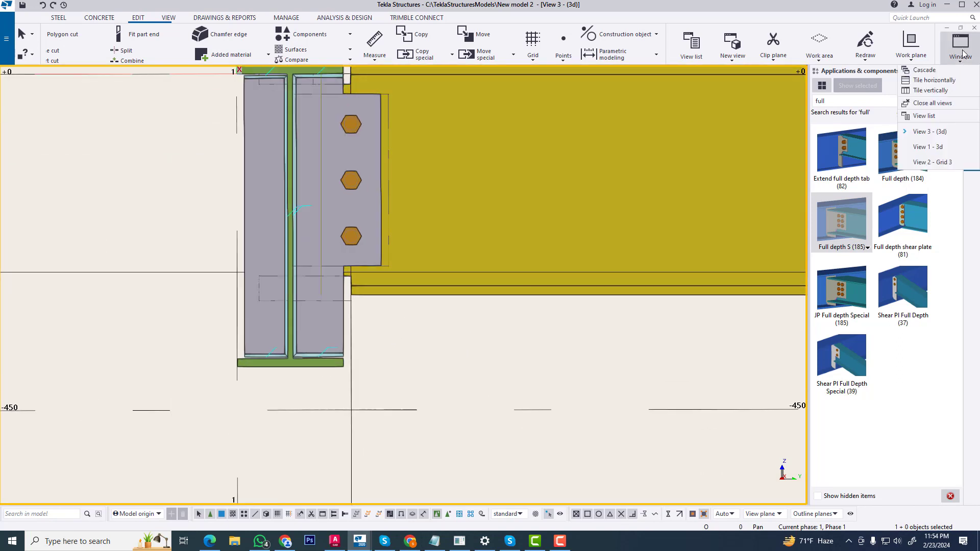
{"action": "left_click", "coordinate": [929, 147]}
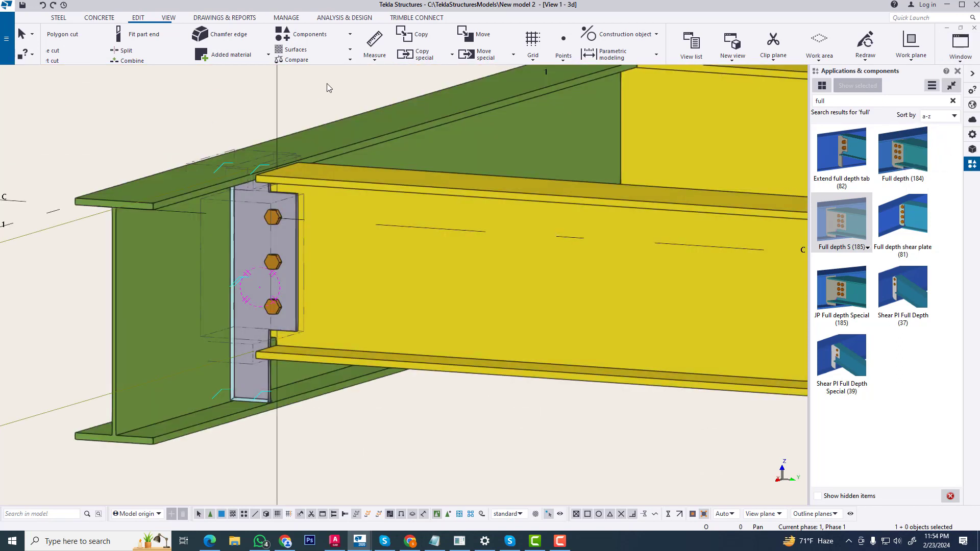
{"action": "right_click", "coordinate": [327, 82]}
{"action": "left_click", "coordinate": [394, 140]}
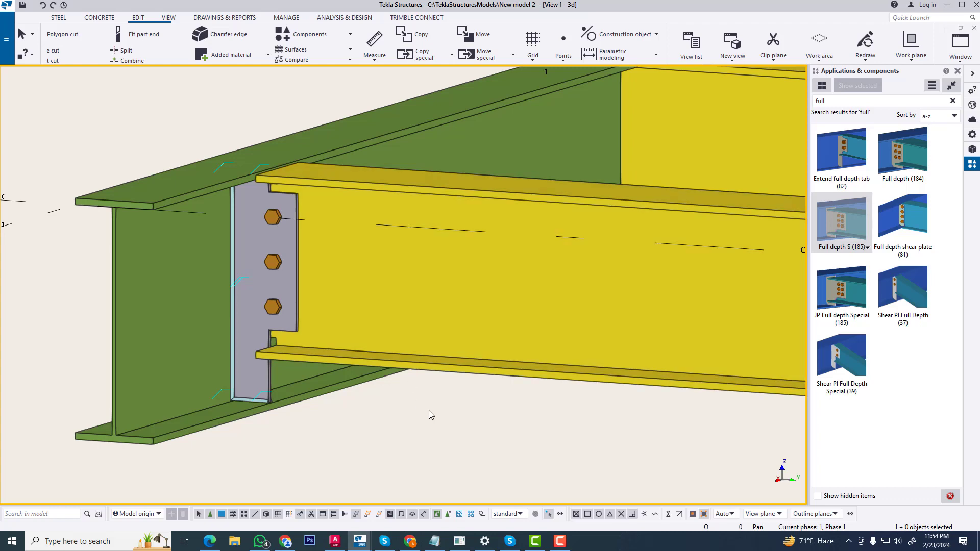
Turn on the display of cuts, added material and fittings both in the model and in components for the 3D view
{"action": "double_click", "coordinate": [485, 433]}
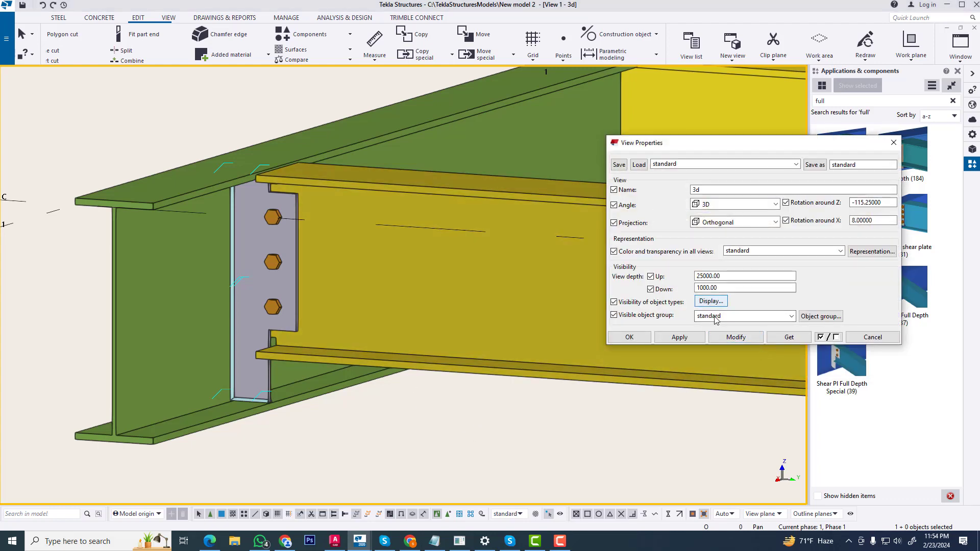
{"action": "left_click", "coordinate": [713, 302]}
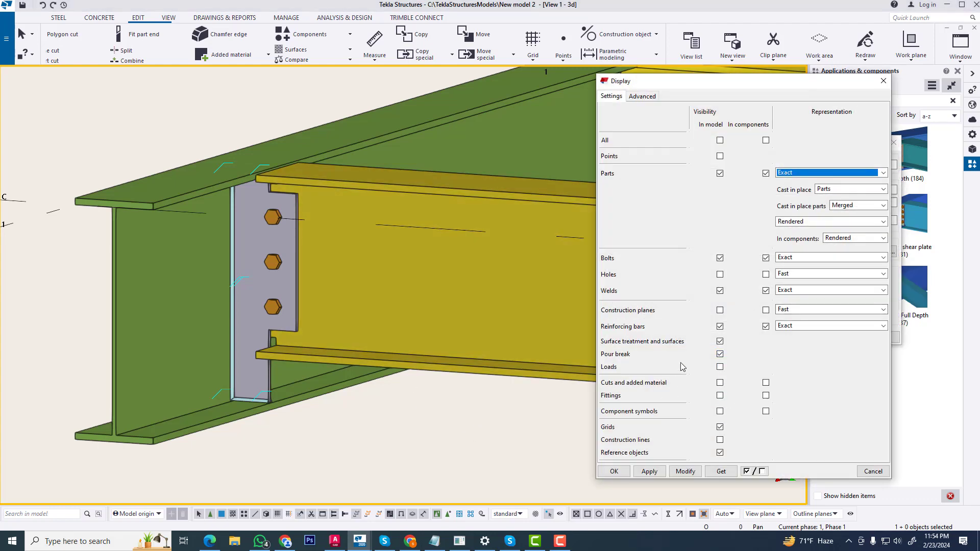
{"action": "left_click", "coordinate": [720, 383]}
{"action": "left_click", "coordinate": [766, 395]}
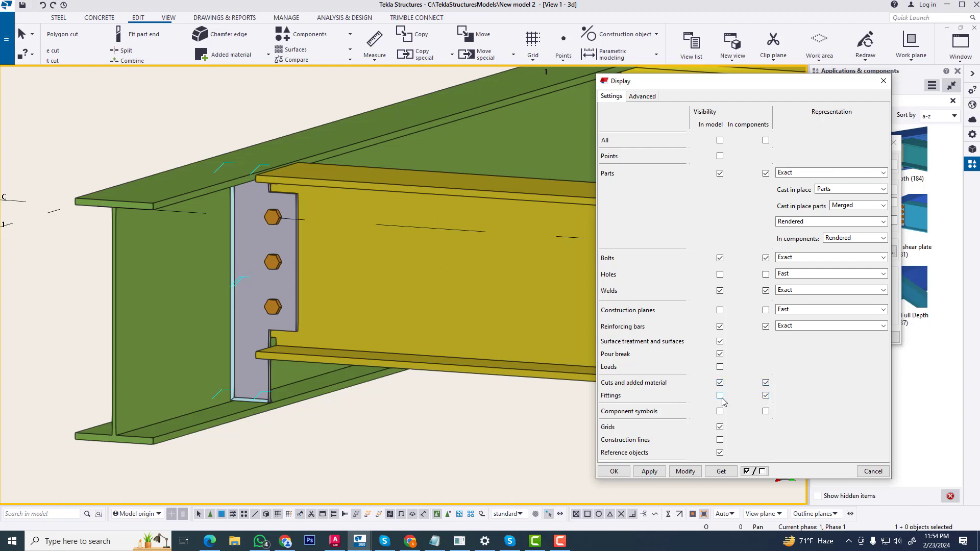
{"action": "left_click", "coordinate": [685, 470]}
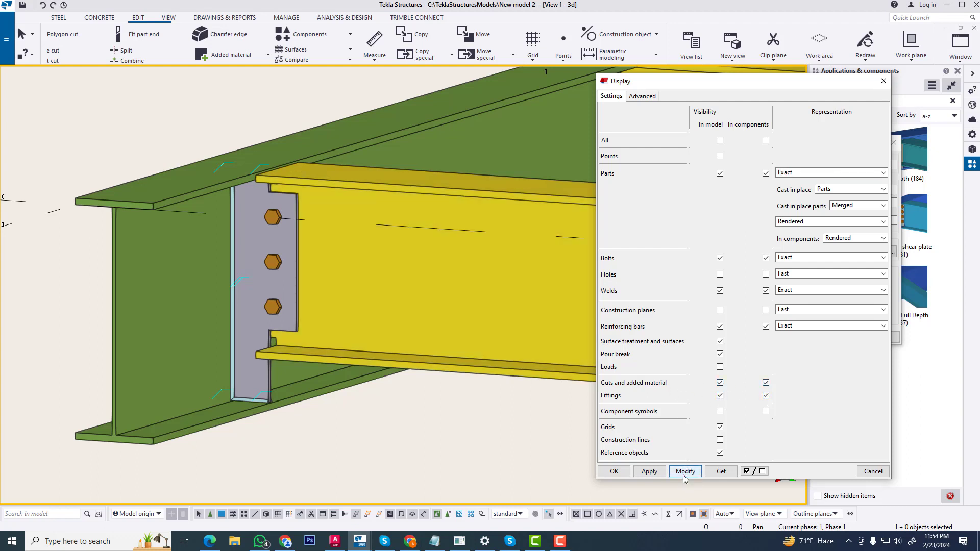
{"action": "left_click", "coordinate": [614, 471]}
{"action": "scroll", "coordinate": [353, 352], "scroll_direction": "down", "scroll_amount": 3}
{"action": "mouse_move", "coordinate": [234, 320]}
{"action": "middle_mouse_down", "text": "ctrl"}
{"action": "mouse_move", "coordinate": [195, 284]}
{"action": "mouse_move", "coordinate": [215, 317]}
{"action": "middle_mouse_up", "text": "ctrl"}
{"action": "scroll", "coordinate": [278, 277], "scroll_direction": "down", "scroll_amount": 1}
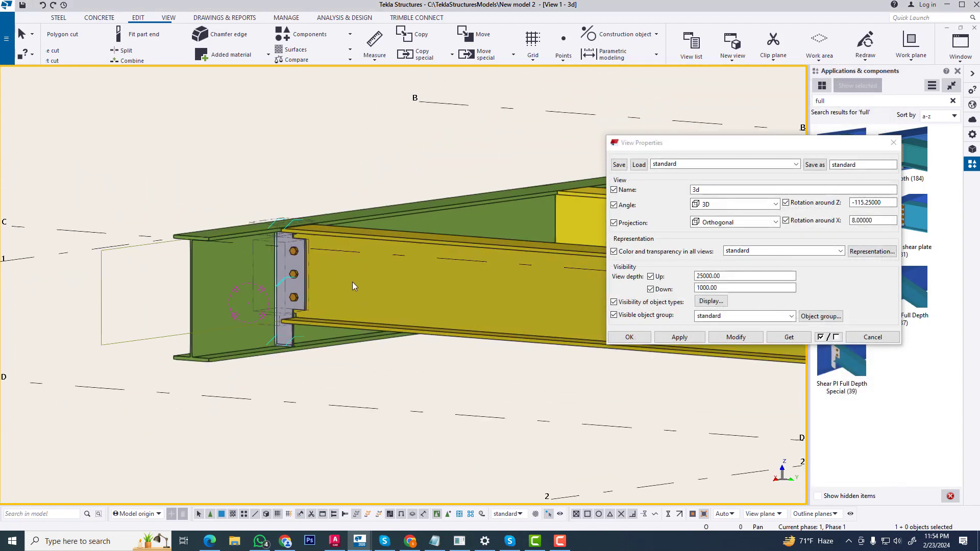
{"action": "middle_click_drag", "start_coordinate": [352, 282], "coordinate": [306, 332]}
{"action": "left_click", "coordinate": [893, 142]}
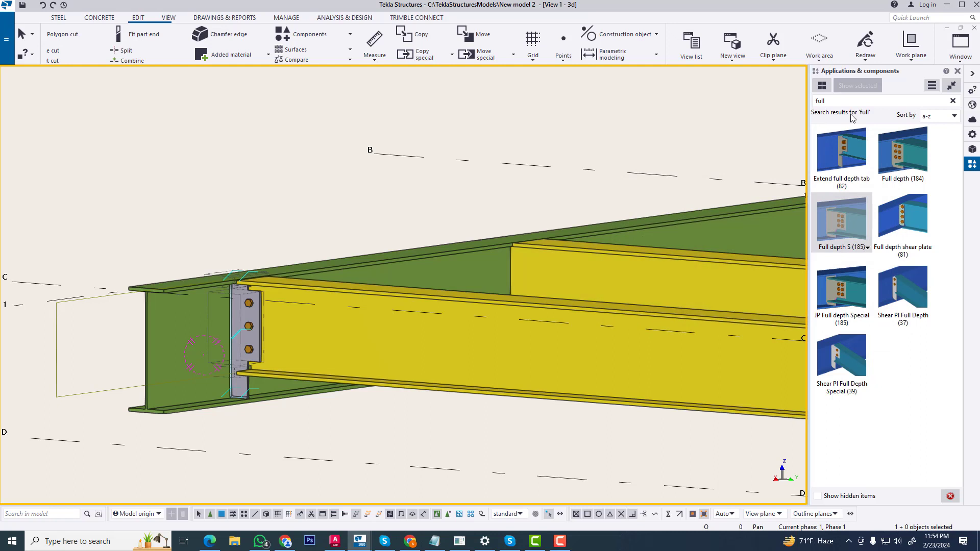
Start defining a custom component of type Connection and name it Full Depth Shear
{"action": "left_click", "coordinate": [932, 87]}
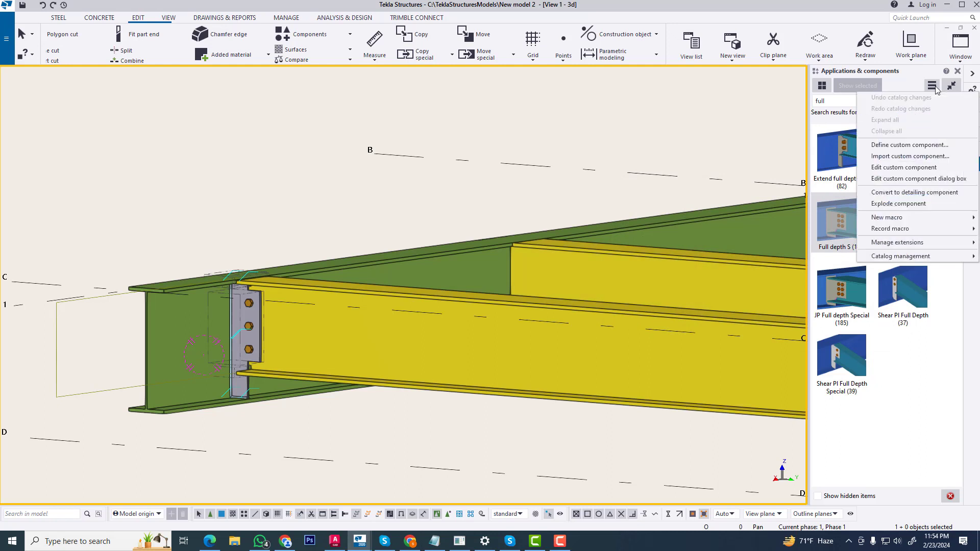
{"action": "left_click", "coordinate": [917, 144]}
{"action": "scroll", "coordinate": [391, 201], "scroll_direction": "up", "scroll_amount": 2}
{"action": "left_click", "coordinate": [659, 252]}
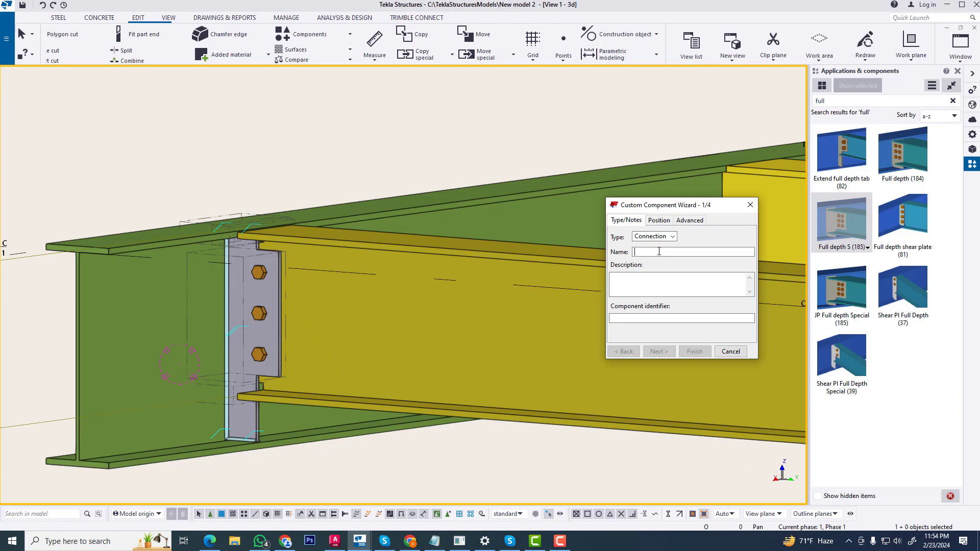
{"action": "type", "text": "Full Depth Shear"}
{"action": "left_click", "coordinate": [708, 252]}
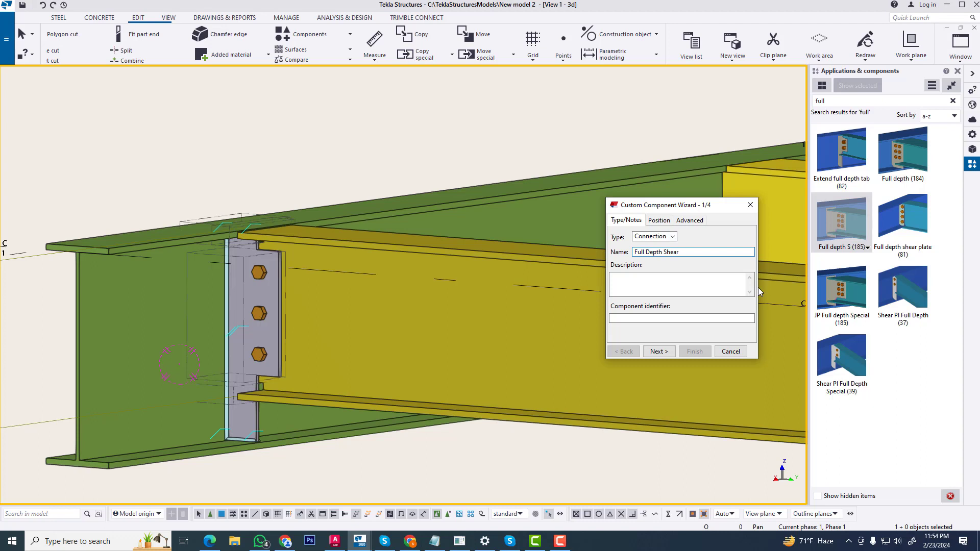
Copy the component name Full Depth Shear into both the description and the component identifier
{"action": "left_click_drag", "start_coordinate": [690, 252], "coordinate": [586, 261]}
{"action": "key", "text": "ctrl+c"}
{"action": "left_click", "coordinate": [641, 291]}
{"action": "key", "text": "ctrl+v"}
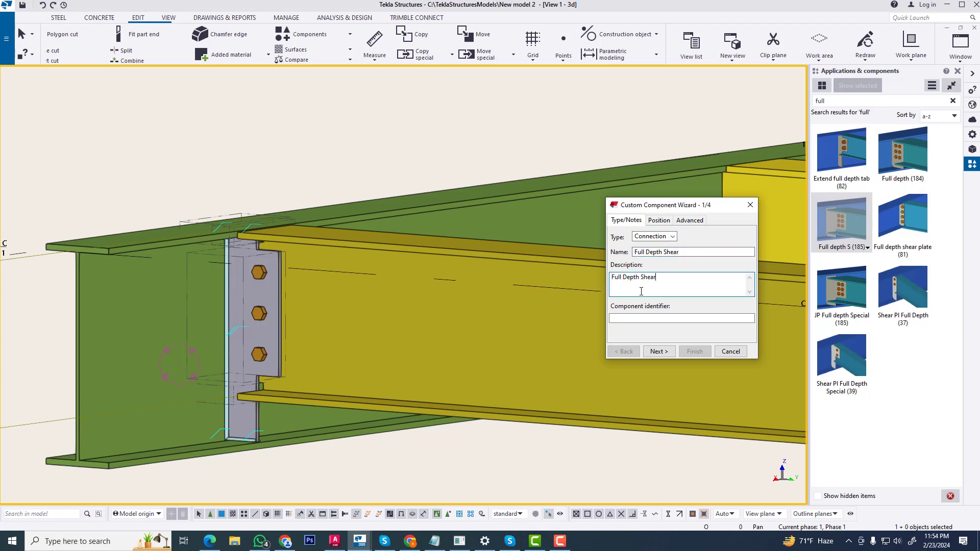
{"action": "left_click", "coordinate": [651, 318]}
{"action": "key", "text": "ctrl+v"}
Review the component's position settings, allow multiple connection instances between the same parts, and proceed to choosing component objects
{"action": "left_click", "coordinate": [658, 220]}
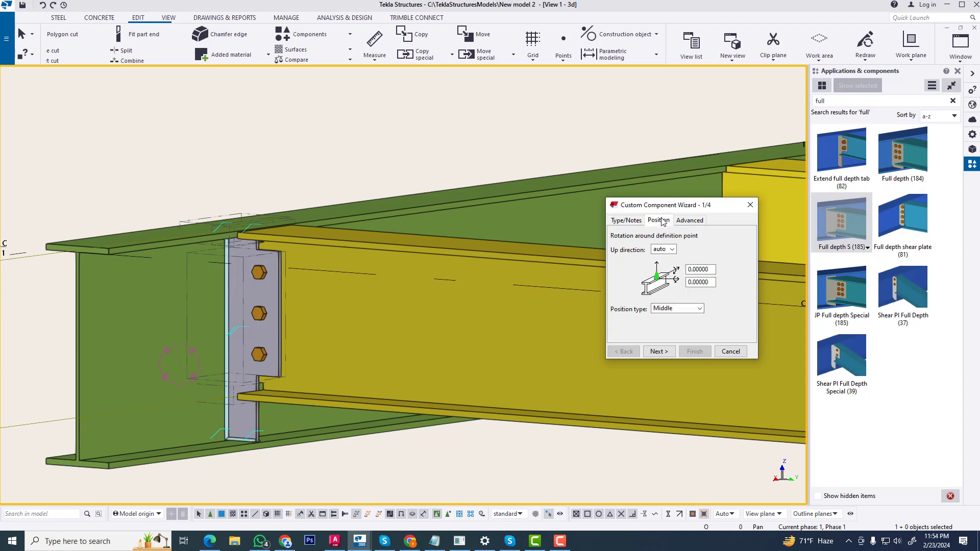
{"action": "left_click", "coordinate": [694, 219]}
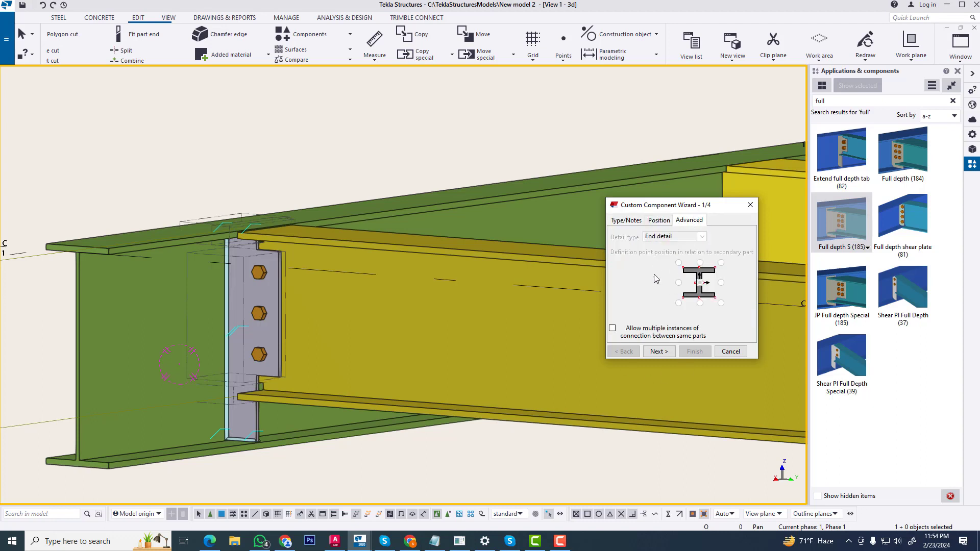
{"action": "left_click", "coordinate": [612, 328]}
{"action": "left_click", "coordinate": [626, 220]}
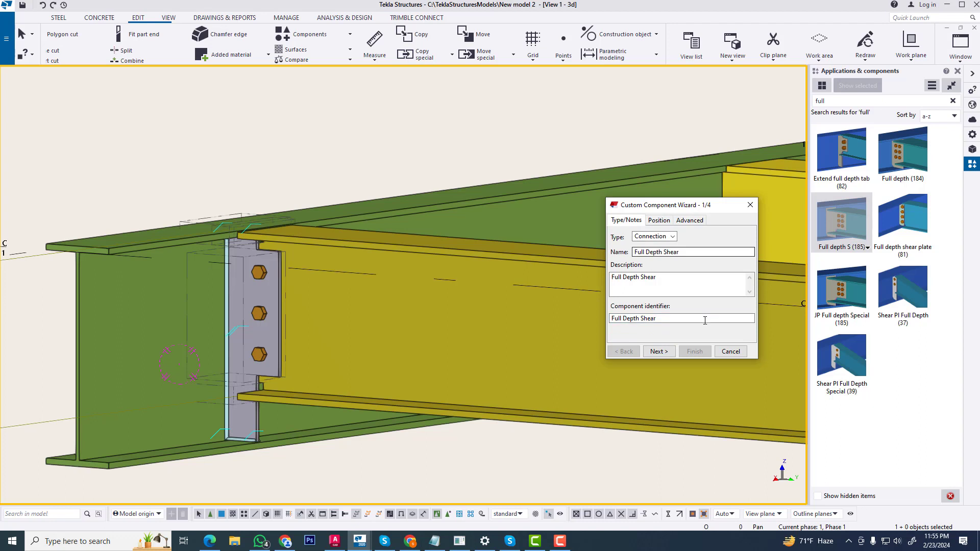
{"action": "left_click", "coordinate": [659, 351]}
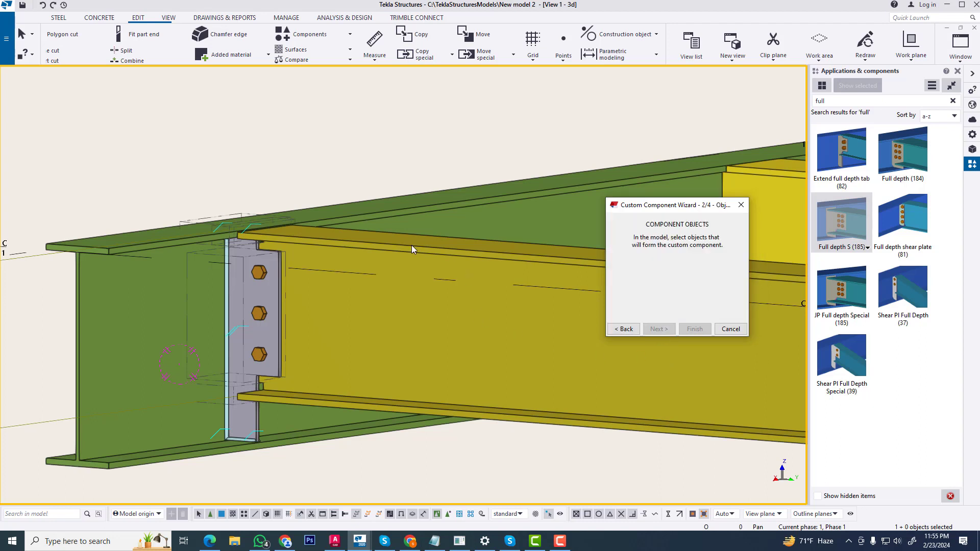
Select the plates, bolts, welds, cuts and fittings at the beam joint as the objects forming the custom component
{"action": "scroll", "coordinate": [412, 245], "scroll_direction": "down", "scroll_amount": 3}
{"action": "left_click_drag", "start_coordinate": [94, 147], "coordinate": [427, 491]}
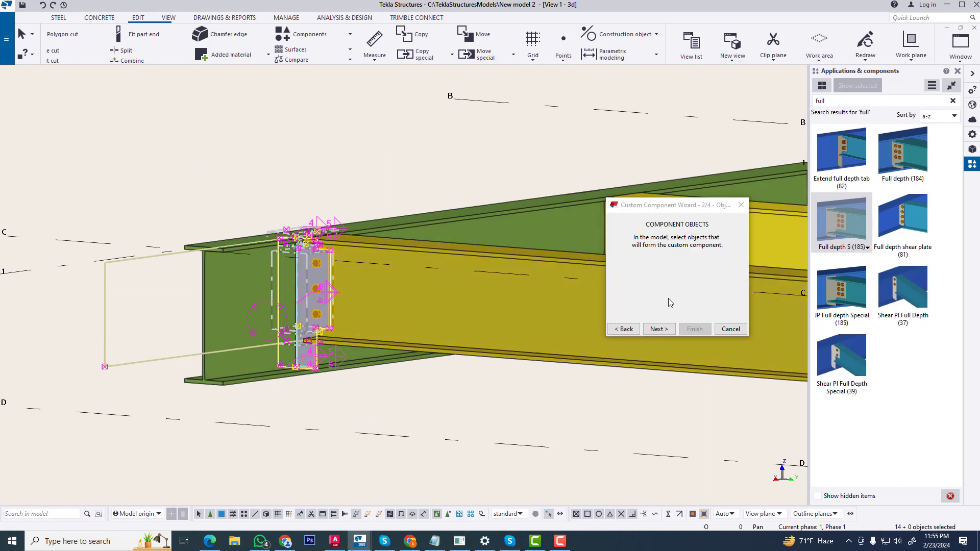
{"action": "left_click", "coordinate": [661, 332]}
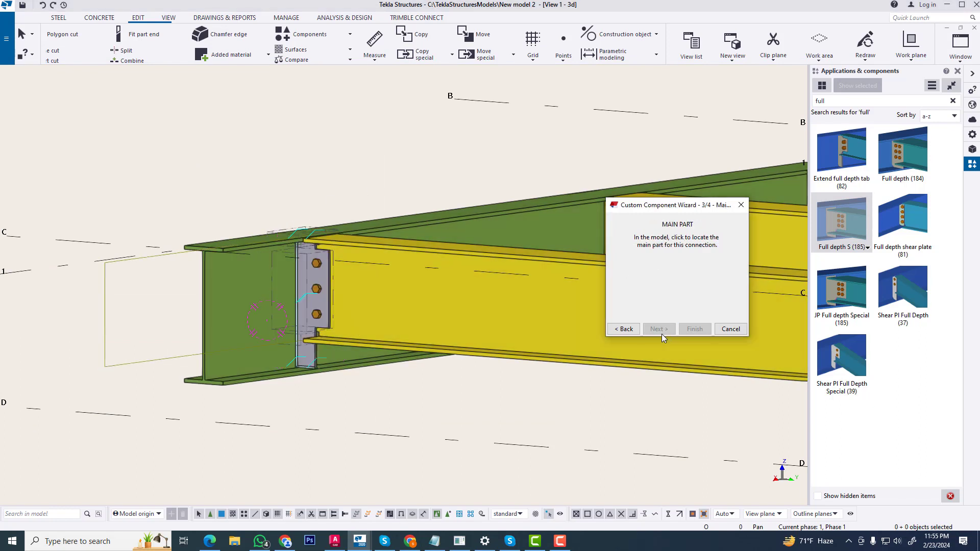
Assign the green main beam as main part and the yellow sub-beam as secondary part, and finish the custom component
{"action": "left_click", "coordinate": [426, 218]}
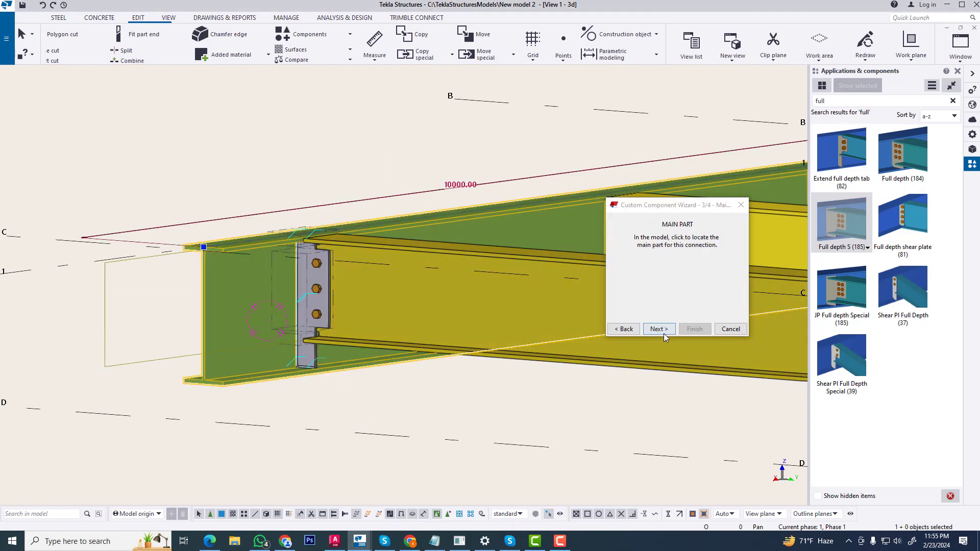
{"action": "left_click", "coordinate": [663, 332]}
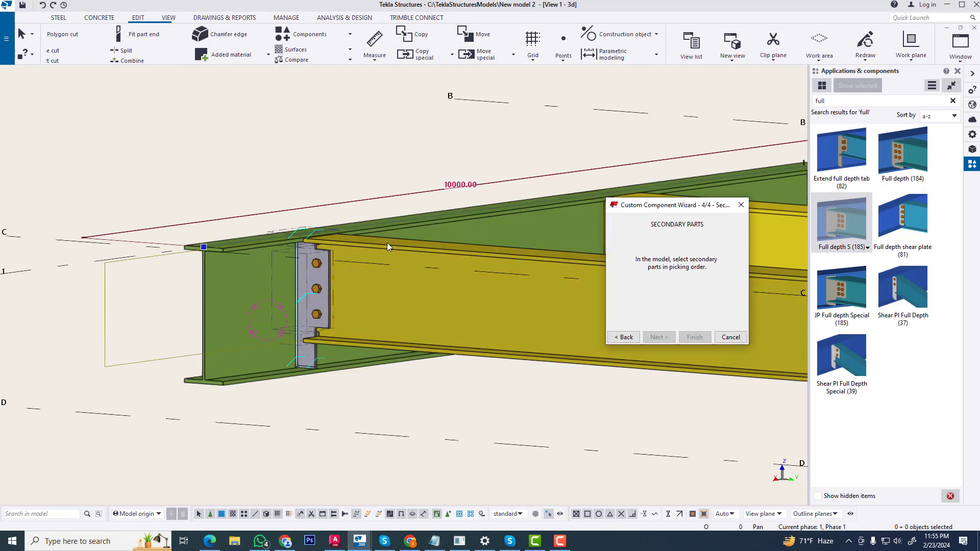
{"action": "left_click", "coordinate": [415, 250]}
{"action": "left_click", "coordinate": [694, 337]}
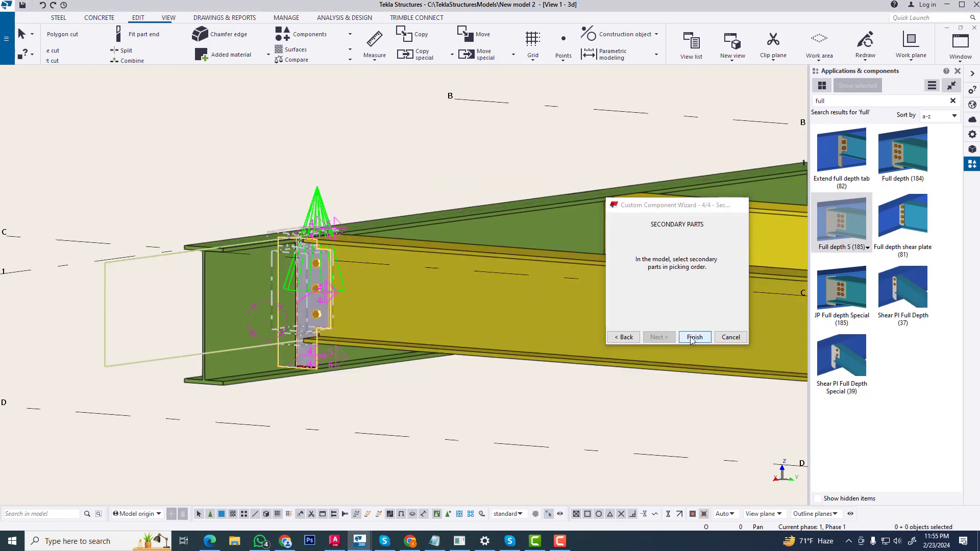
Fit the work area to the entire model
{"action": "right_click", "coordinate": [210, 173]}
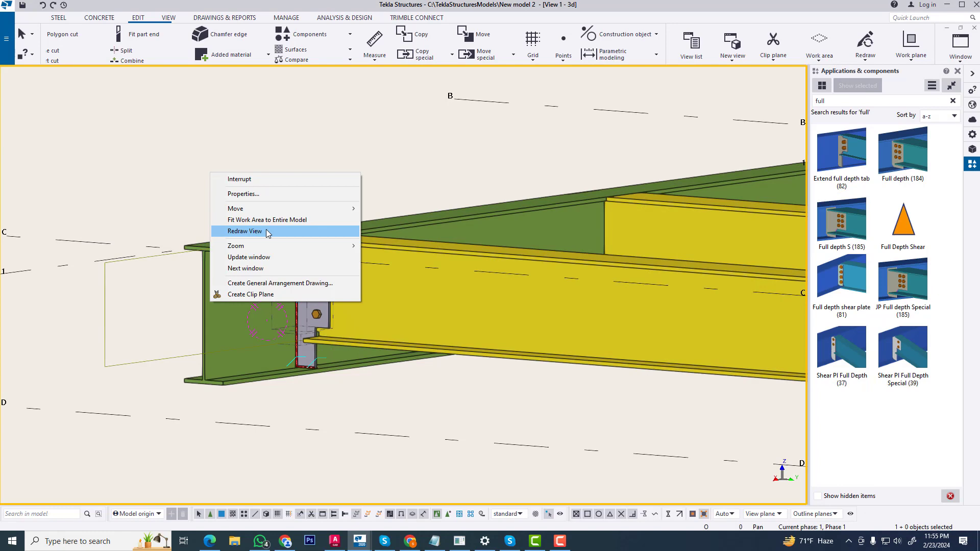
{"action": "left_click", "coordinate": [265, 220]}
{"action": "left_click", "coordinate": [914, 235]}
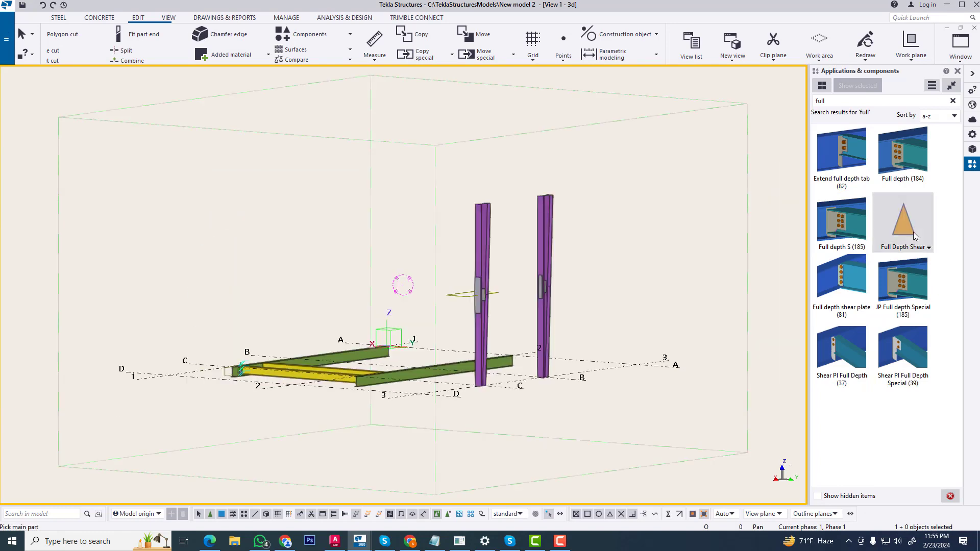
{"action": "scroll", "coordinate": [208, 388], "scroll_direction": "up", "scroll_amount": 10}
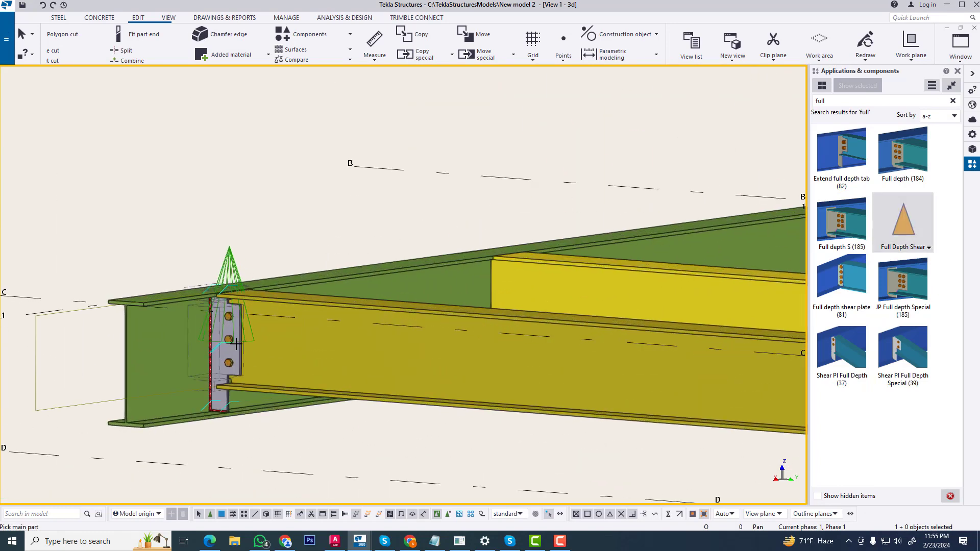
{"action": "scroll", "coordinate": [368, 372], "scroll_direction": "up", "scroll_amount": 1}
{"action": "middle_click_drag", "start_coordinate": [368, 372], "coordinate": [586, 349]}
{"action": "right_click", "coordinate": [224, 131]}
{"action": "left_click", "coordinate": [253, 139]}
Redraw the 3D view and hide cuts, added material and fittings in both the model and components
{"action": "right_click", "coordinate": [260, 120]}
{"action": "left_click", "coordinate": [303, 181]}
{"action": "middle_click_drag", "start_coordinate": [443, 284], "coordinate": [377, 260]}
{"action": "double_click", "coordinate": [453, 117]}
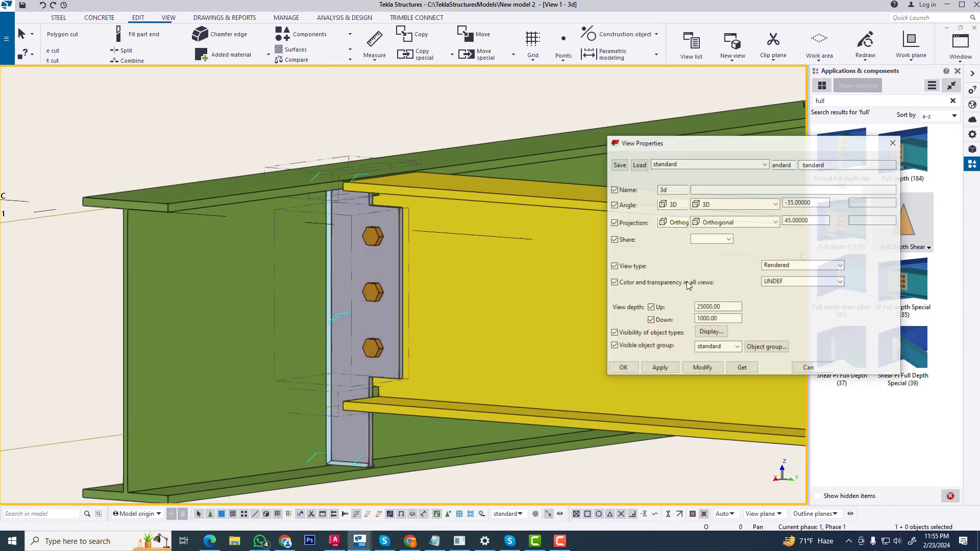
{"action": "left_click", "coordinate": [723, 301]}
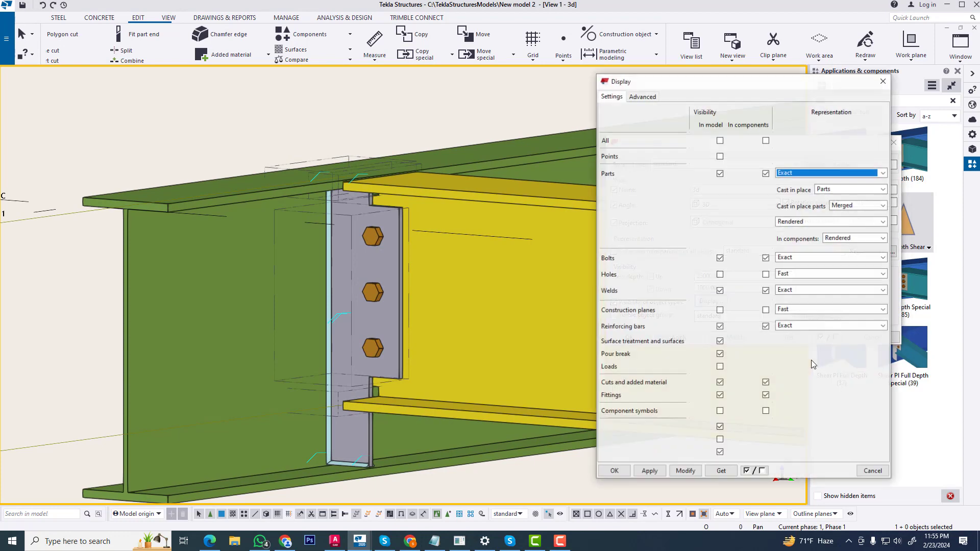
{"action": "left_click", "coordinate": [720, 395]}
{"action": "left_click", "coordinate": [719, 383]}
{"action": "left_click", "coordinate": [765, 396]}
{"action": "left_click", "coordinate": [614, 471]}
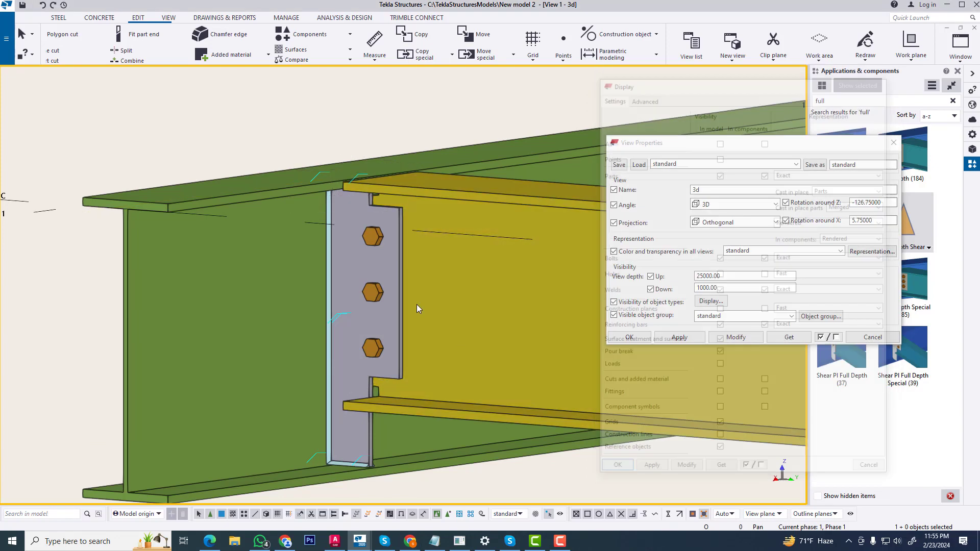
Close the view properties without further changes and redraw the 3D view
{"action": "left_click", "coordinate": [893, 143]}
{"action": "right_click", "coordinate": [546, 110]}
{"action": "left_click", "coordinate": [587, 169]}
Give the Full Depth Shear component the "full depth" JPG picture as its thumbnail, disable the built-in one, and redraw the view
{"action": "right_click", "coordinate": [898, 218]}
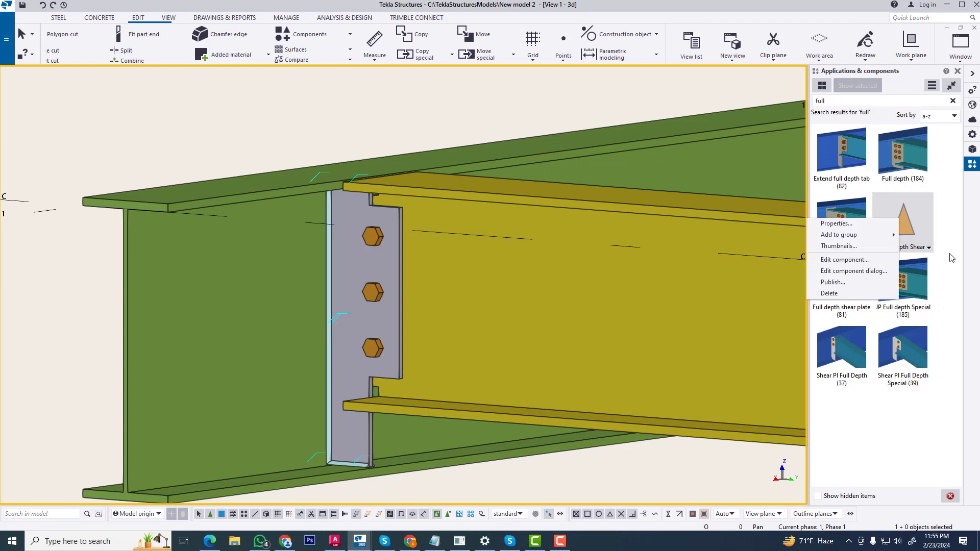
{"action": "left_click", "coordinate": [839, 246]}
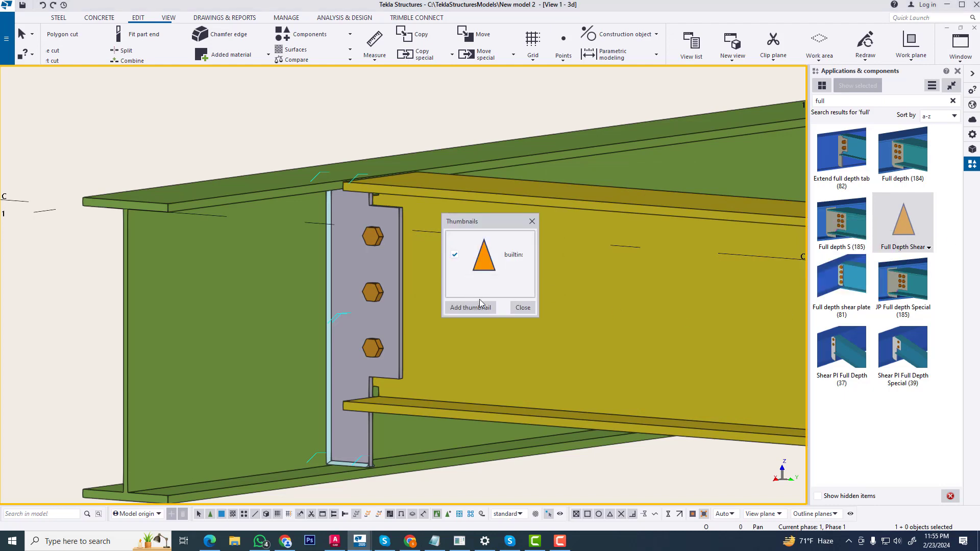
{"action": "left_click", "coordinate": [470, 307]}
{"action": "double_click", "coordinate": [402, 217]}
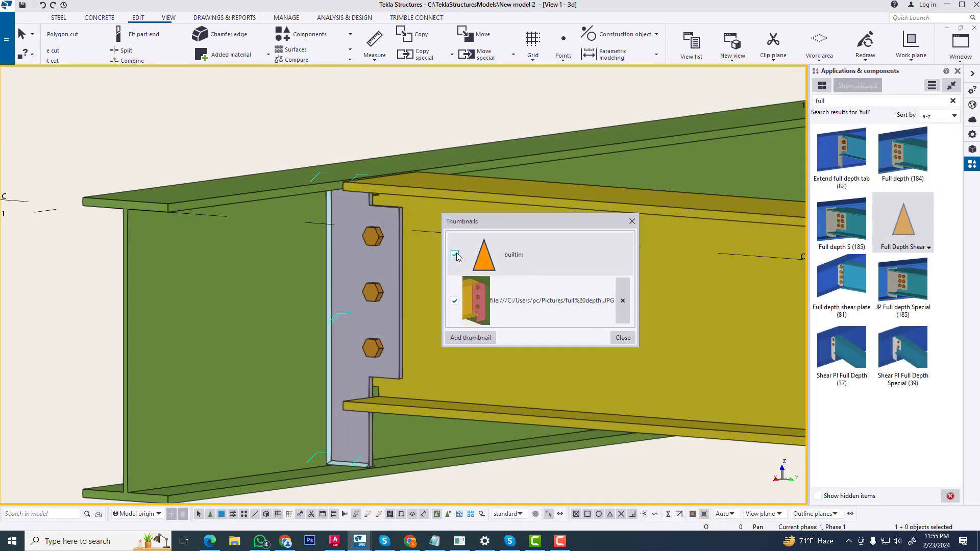
{"action": "left_click", "coordinate": [455, 255]}
{"action": "left_click", "coordinate": [632, 221]}
{"action": "right_click", "coordinate": [529, 85]}
{"action": "left_click", "coordinate": [559, 142]}
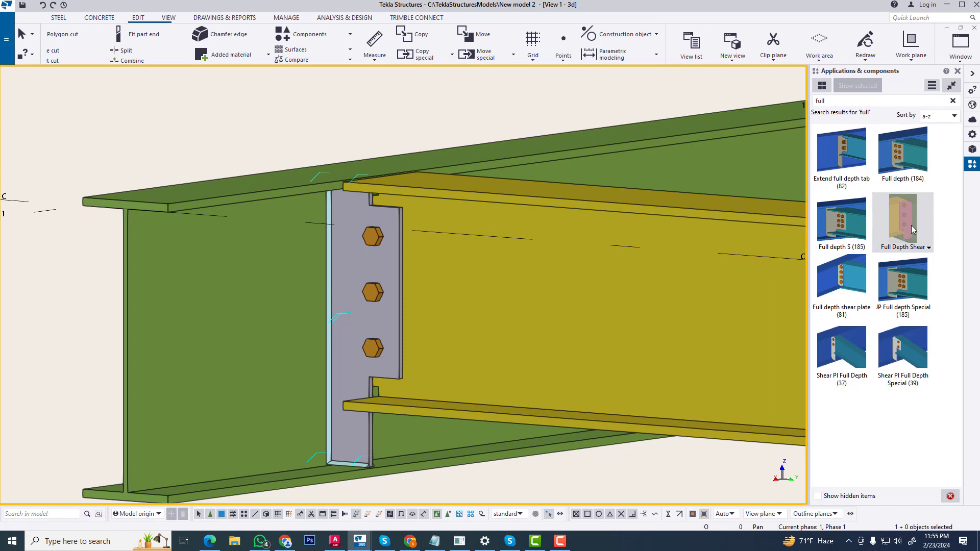
View the joint from the side in View 3 - (3d) and return to View 1 - 3d
{"action": "scroll", "coordinate": [367, 242], "scroll_direction": "down", "scroll_amount": 1}
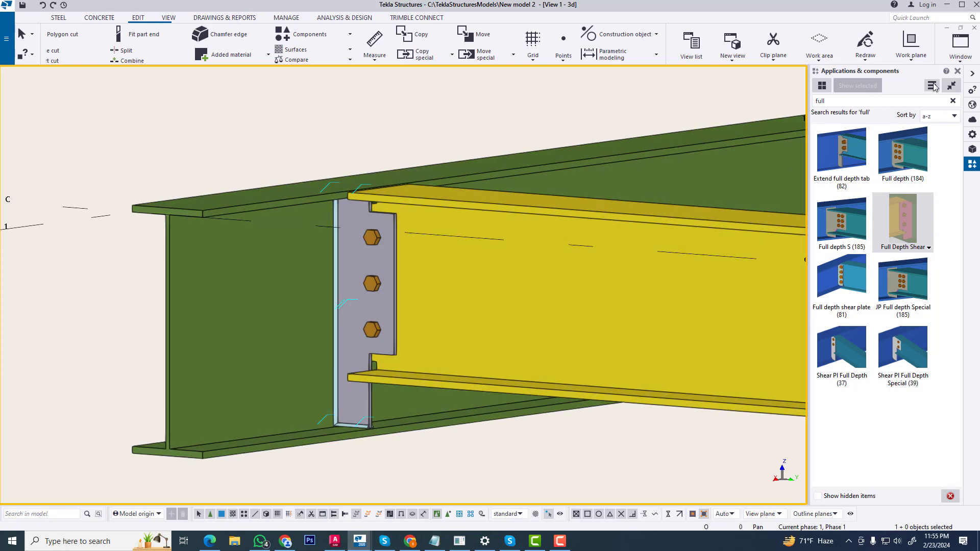
{"action": "left_click", "coordinate": [960, 42]}
{"action": "left_click", "coordinate": [926, 133]}
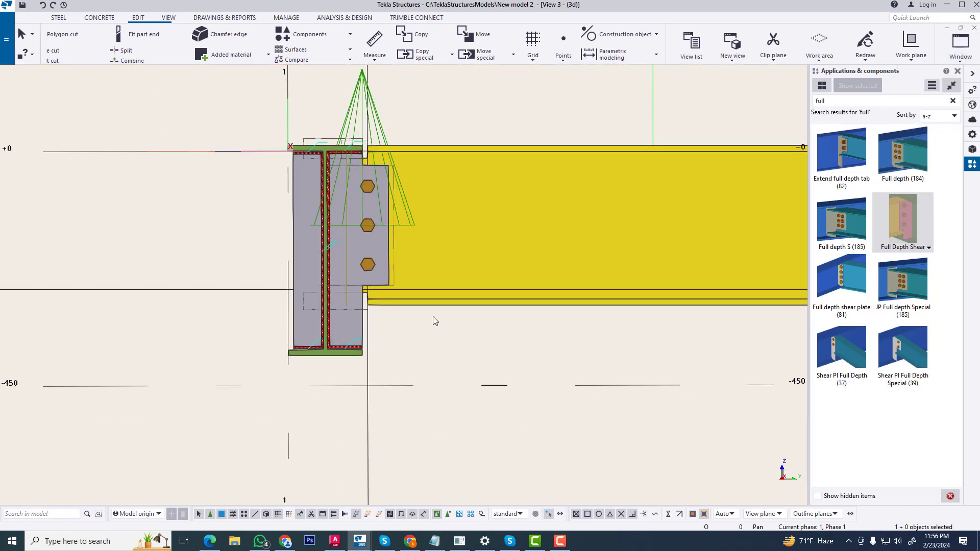
{"action": "scroll", "coordinate": [429, 306], "scroll_direction": "down", "scroll_amount": 2}
{"action": "left_click", "coordinate": [960, 44]}
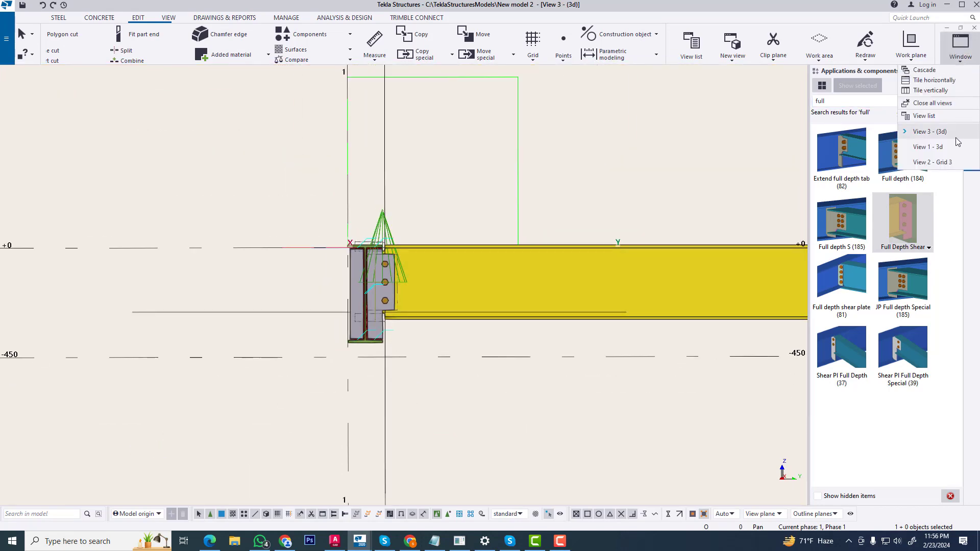
{"action": "left_click", "coordinate": [939, 147]}
Apply the Full Depth Shear connection with the green main beam as main part and the second yellow sub-beam as secondary part
{"action": "left_click", "coordinate": [314, 33]}
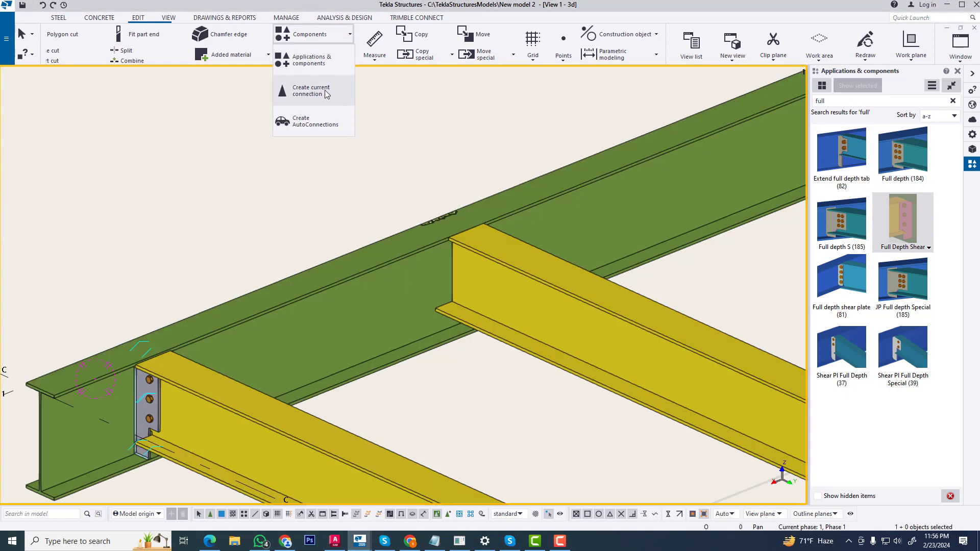
{"action": "double_click", "coordinate": [895, 218]}
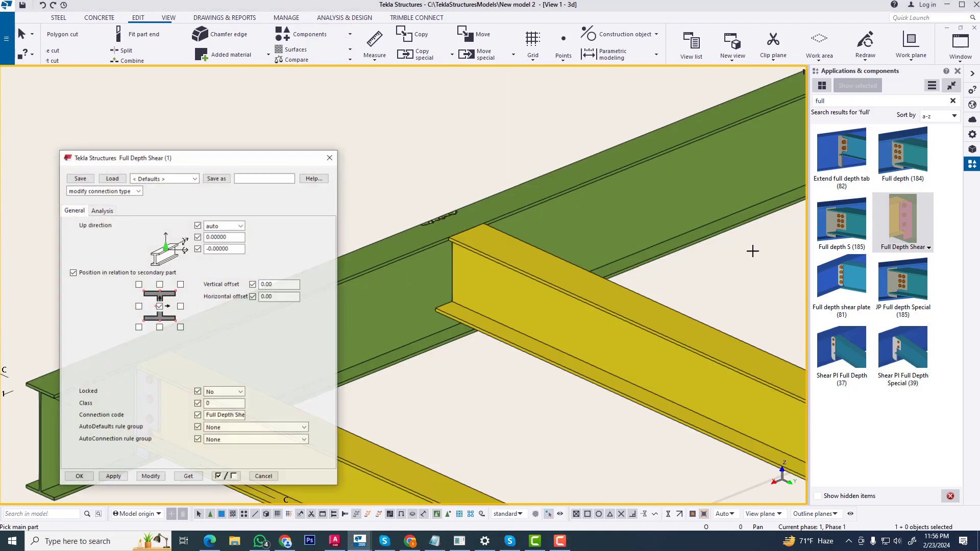
{"action": "left_click", "coordinate": [534, 190]}
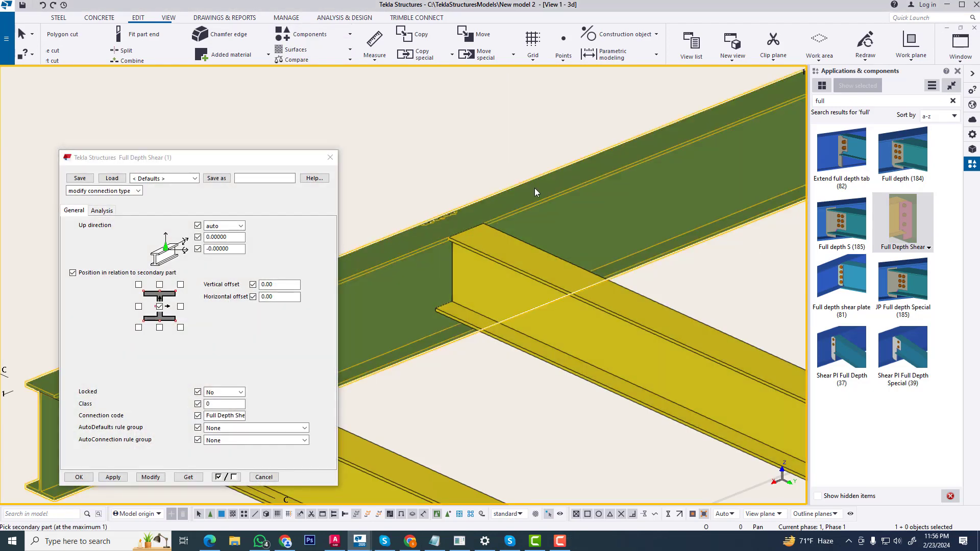
{"action": "left_click", "coordinate": [560, 290]}
{"action": "key", "text": "Escape"}
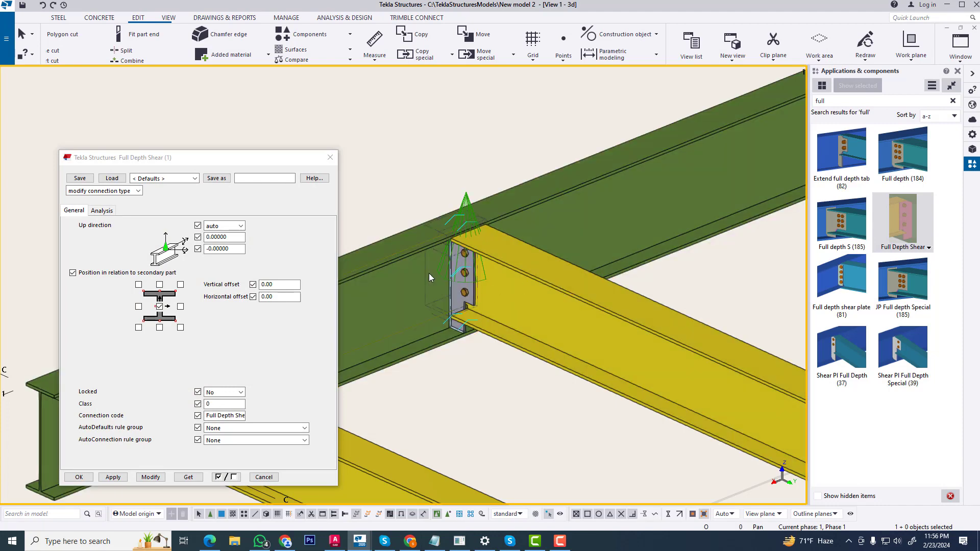
{"action": "key", "text": "c"}
{"action": "key", "text": "Escape"}
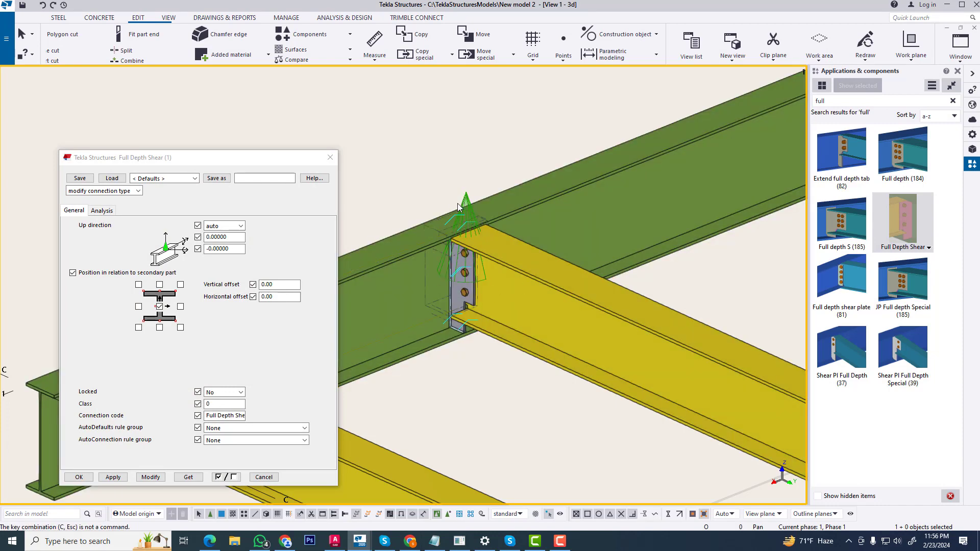
{"action": "middle_click_drag", "start_coordinate": [462, 245], "coordinate": [472, 306], "text": "ctrl"}
{"action": "scroll", "coordinate": [473, 296], "scroll_direction": "up", "scroll_amount": 1}
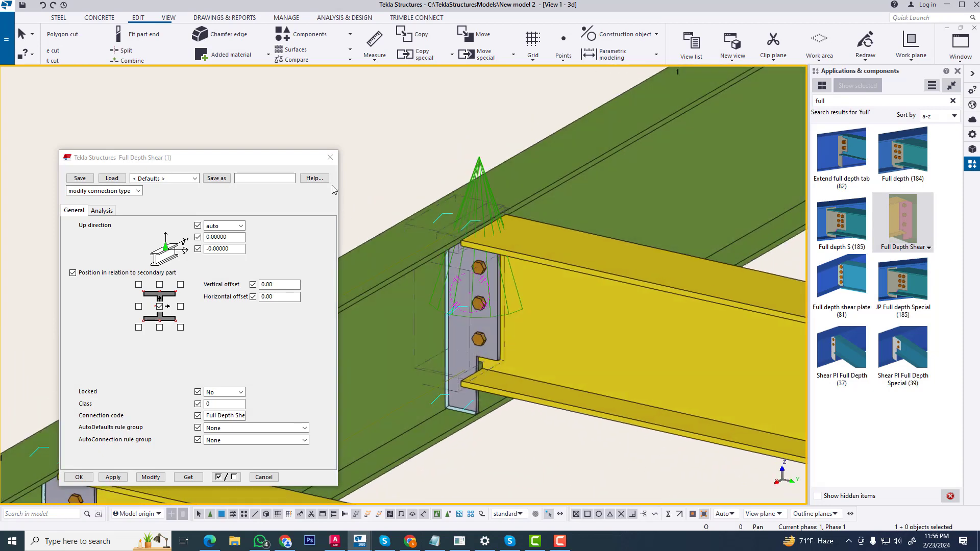
{"action": "scroll", "coordinate": [356, 207], "scroll_direction": "down", "scroll_amount": 3}
{"action": "scroll", "coordinate": [433, 164], "scroll_direction": "up", "scroll_amount": 1}
{"action": "scroll", "coordinate": [433, 164], "scroll_direction": "up", "scroll_amount": 2}
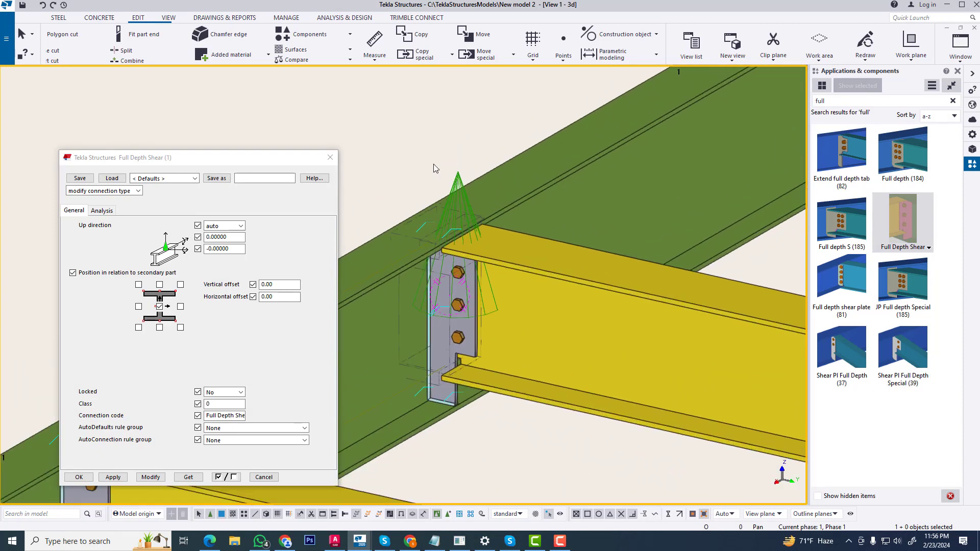